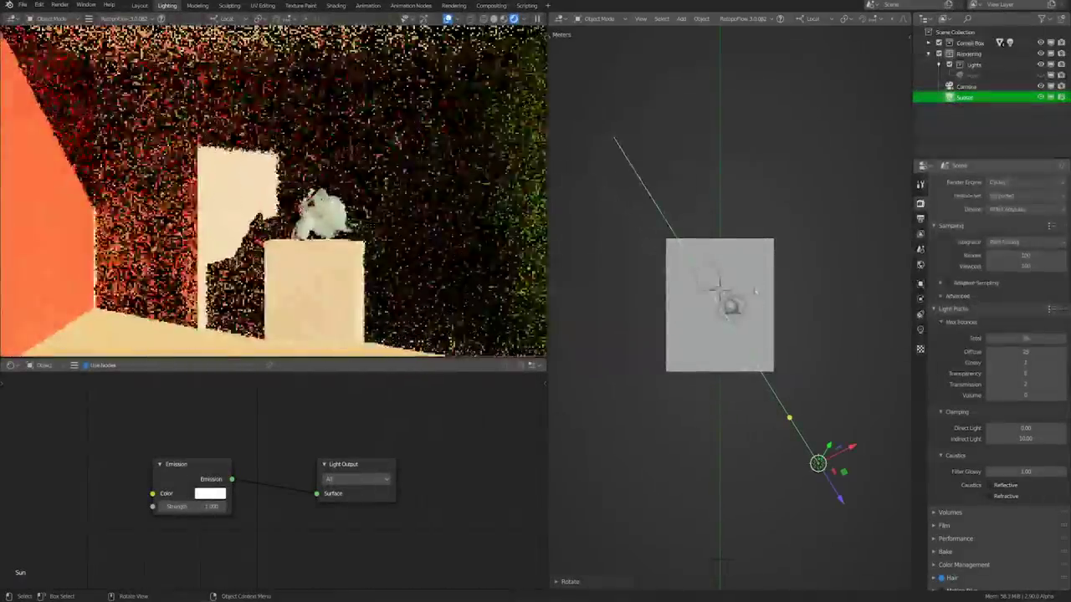
Rotate the Sunset light in the top view to change the angle at which sunlight enters the Cornell box
{"action": "key", "text": "r"}
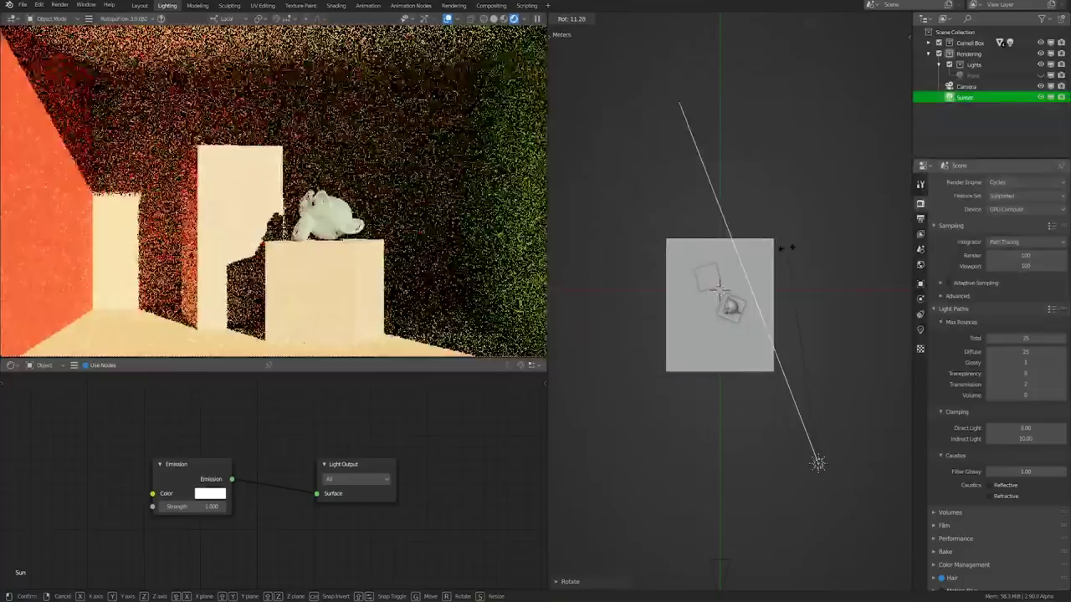
{"action": "left_click", "coordinate": [766, 253]}
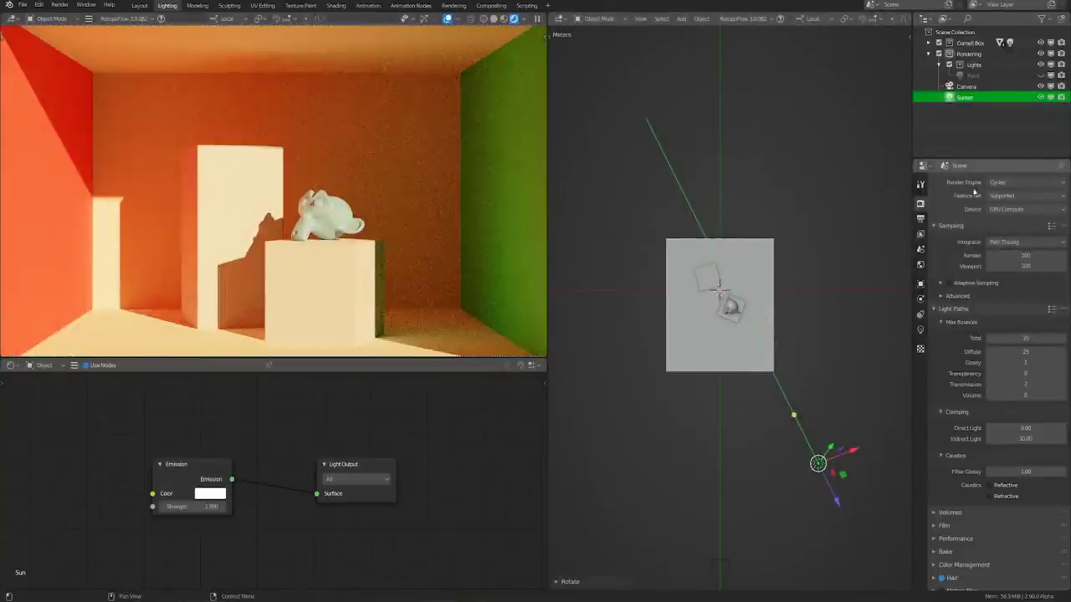
{"action": "left_click", "coordinate": [1000, 197]}
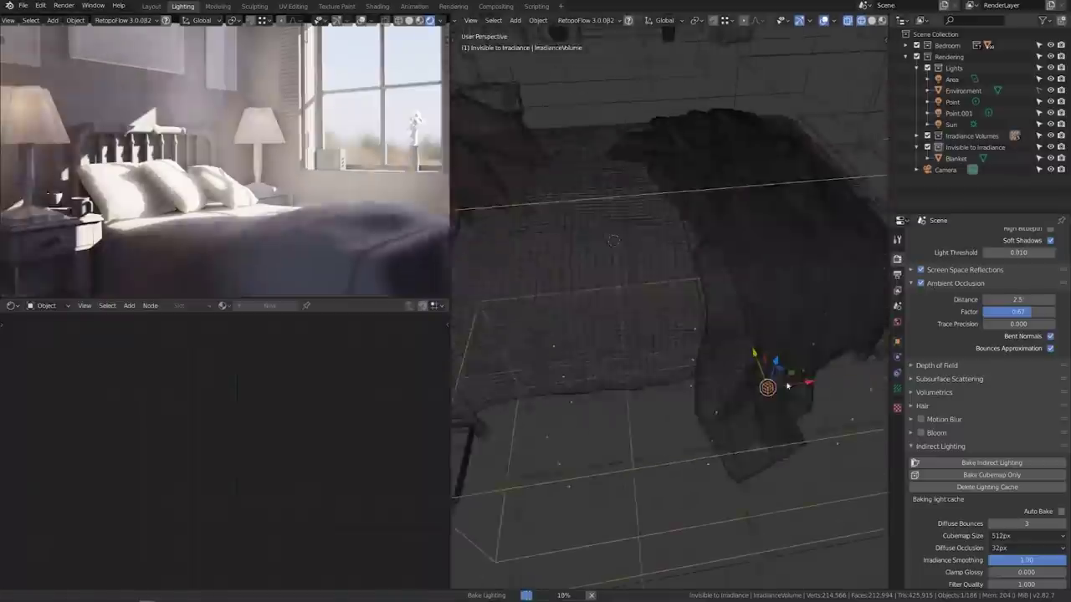
Adjust the position of the irradiance volume beside the bed along the X axis, working from above
{"action": "key", "text": "KP_7"}
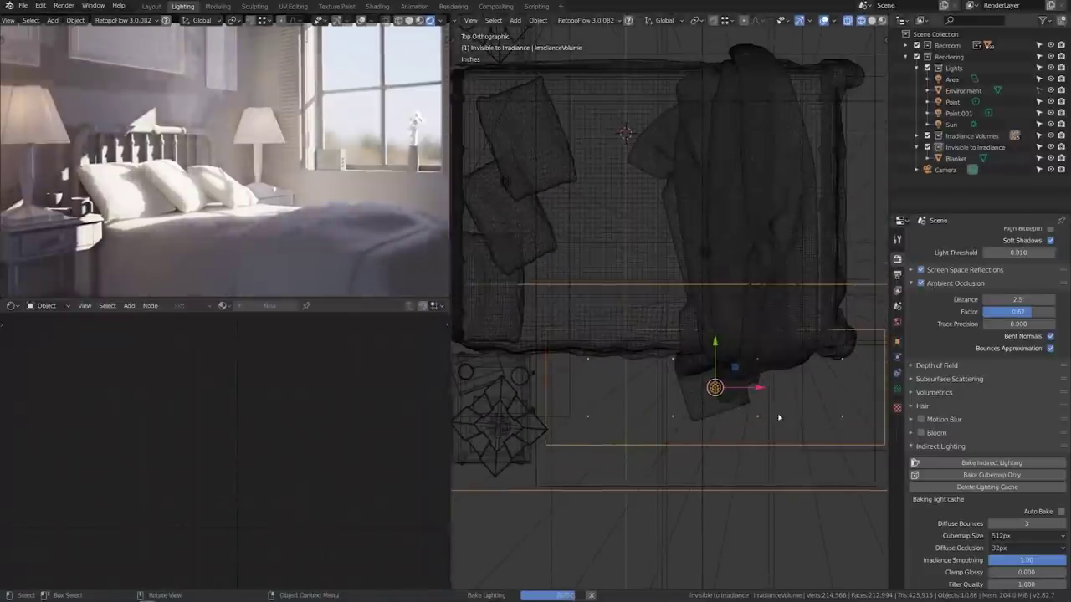
{"action": "left_click", "coordinate": [757, 389]}
{"action": "middle_click_drag", "start_coordinate": [738, 387], "coordinate": [626, 359]}
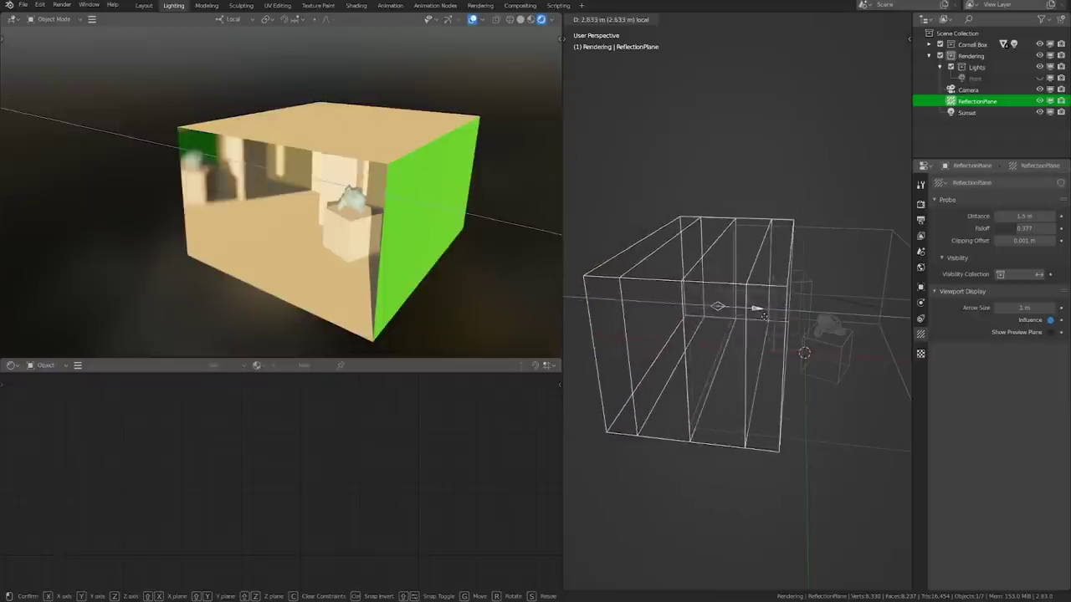
Slide the reflection plane along its local axis and shift the selected object vertically at the green wall's mirror
{"action": "left_click_drag", "start_coordinate": [763, 314], "coordinate": [785, 306]}
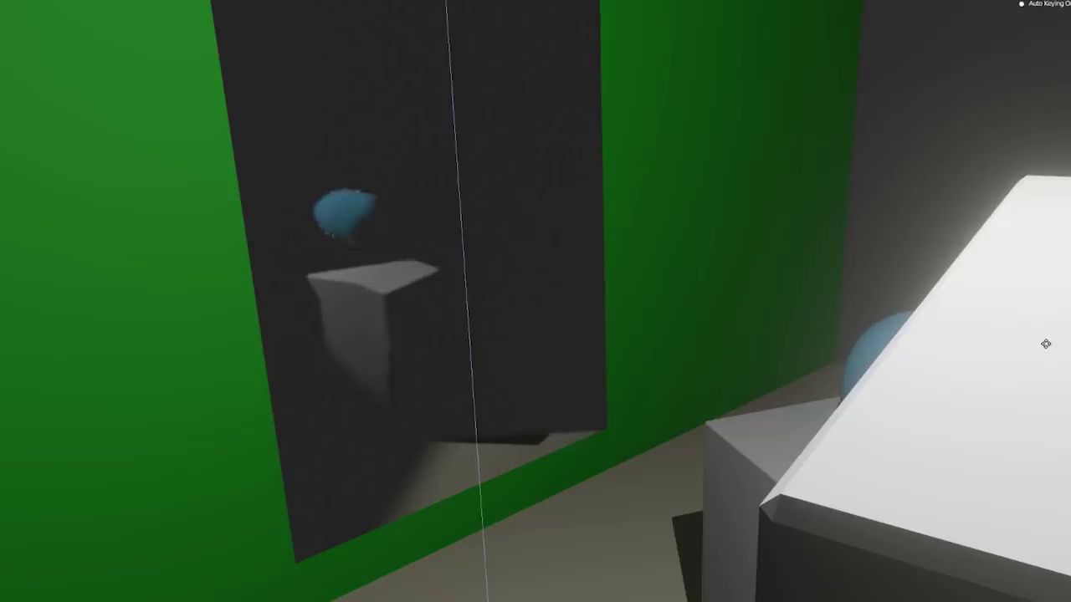
{"action": "left_click_drag", "start_coordinate": [1016, 30], "coordinate": [992, 393]}
{"action": "key", "text": "space"}
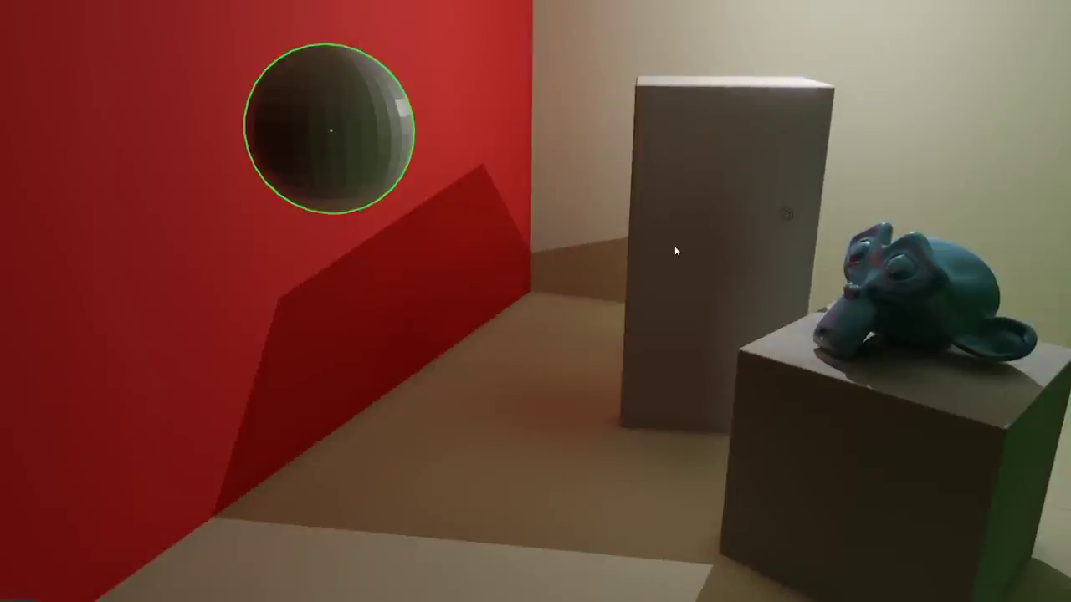
Move the reflective sphere beside the red wall through the scene
{"action": "left_click", "coordinate": [707, 274]}
{"action": "key", "text": "g"}
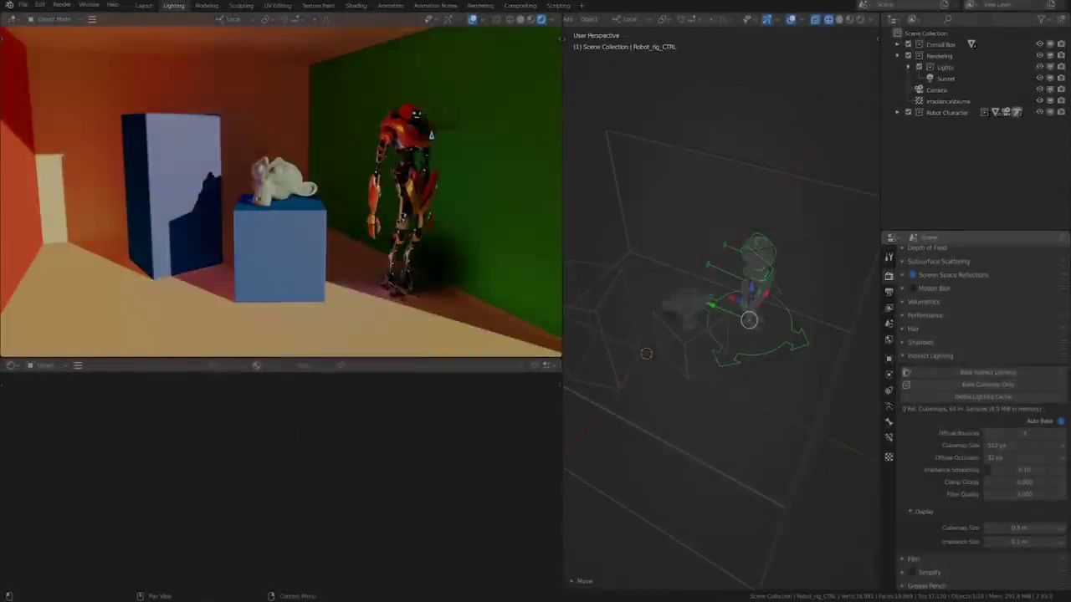
Try to move the robot rig control about 0.73 m along its local axis, away from its baked shadow
{"action": "key", "text": "g"}
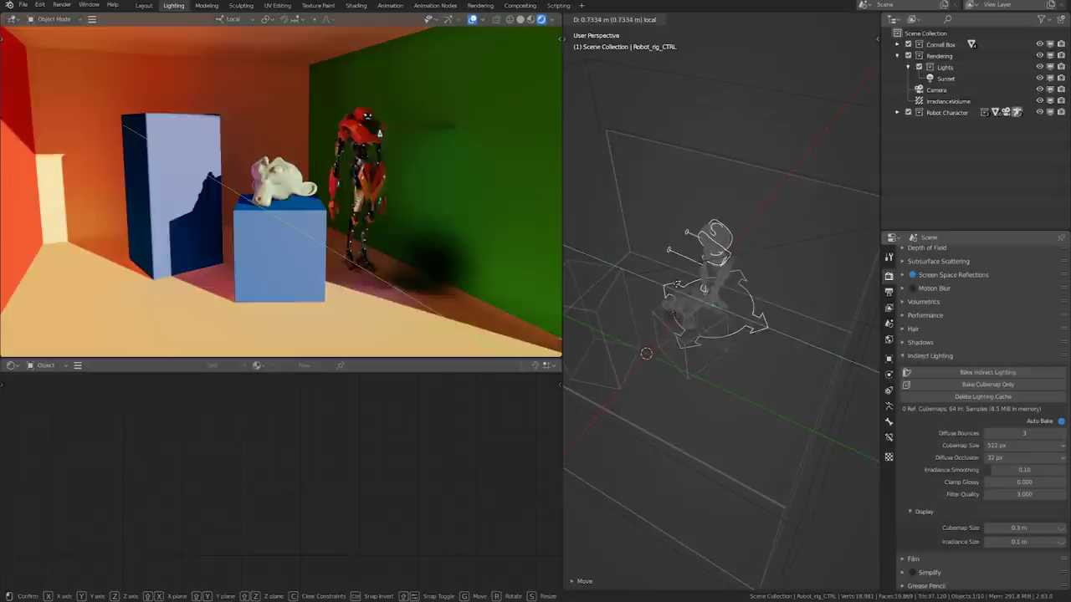
{"action": "left_click", "coordinate": [728, 313]}
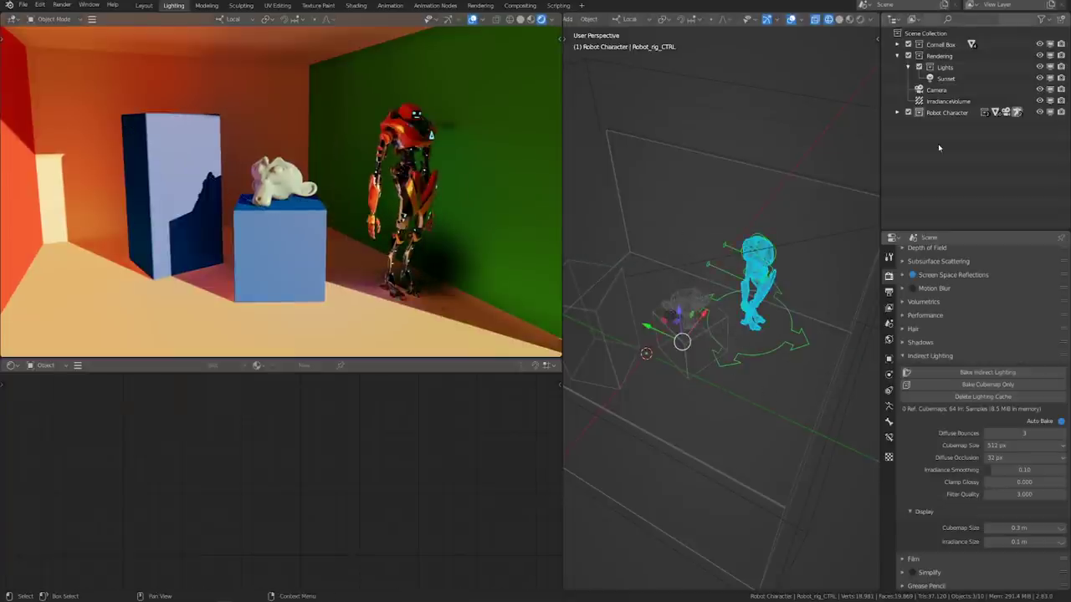
Select the room, both blocks and the monkey head, and link them to a new collection named Static
{"action": "key", "text": "ctrl+i"}
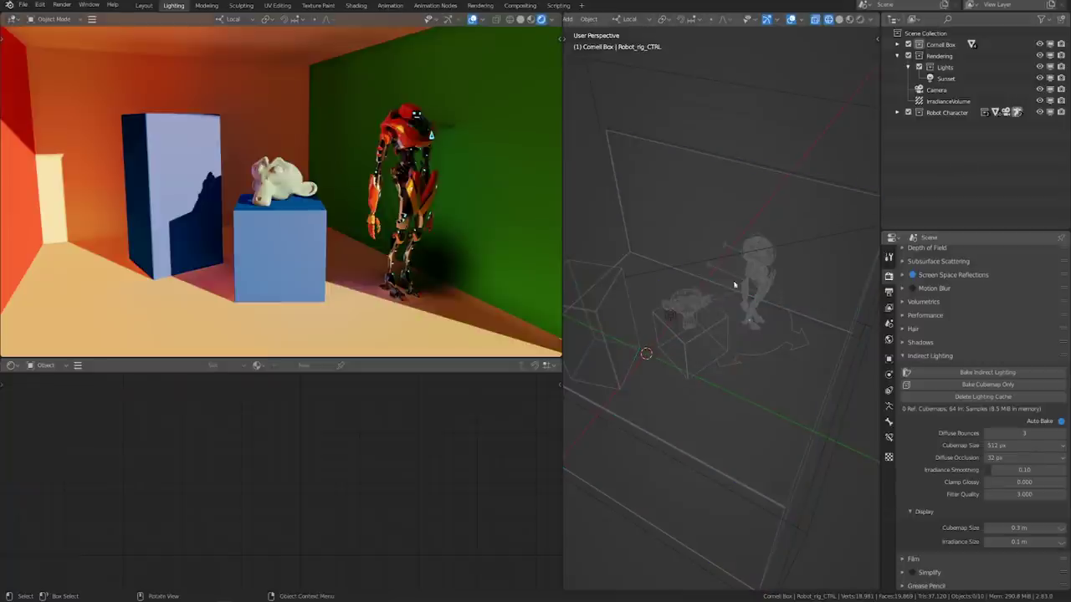
{"action": "left_click", "coordinate": [692, 321]}
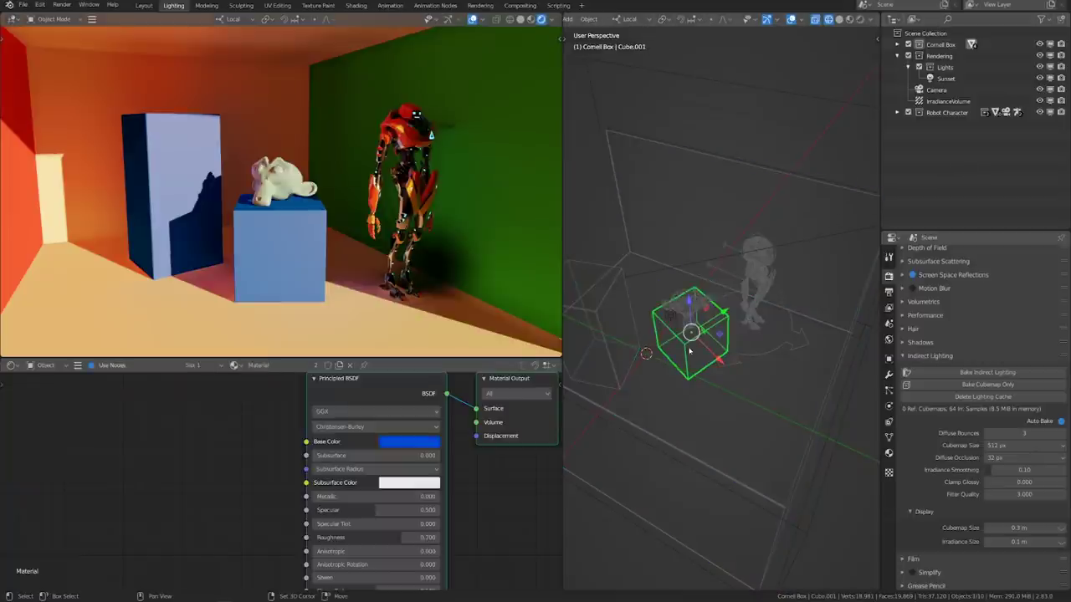
{"action": "left_click", "coordinate": [613, 269], "text": "shift"}
{"action": "left_click", "coordinate": [621, 273], "text": "shift"}
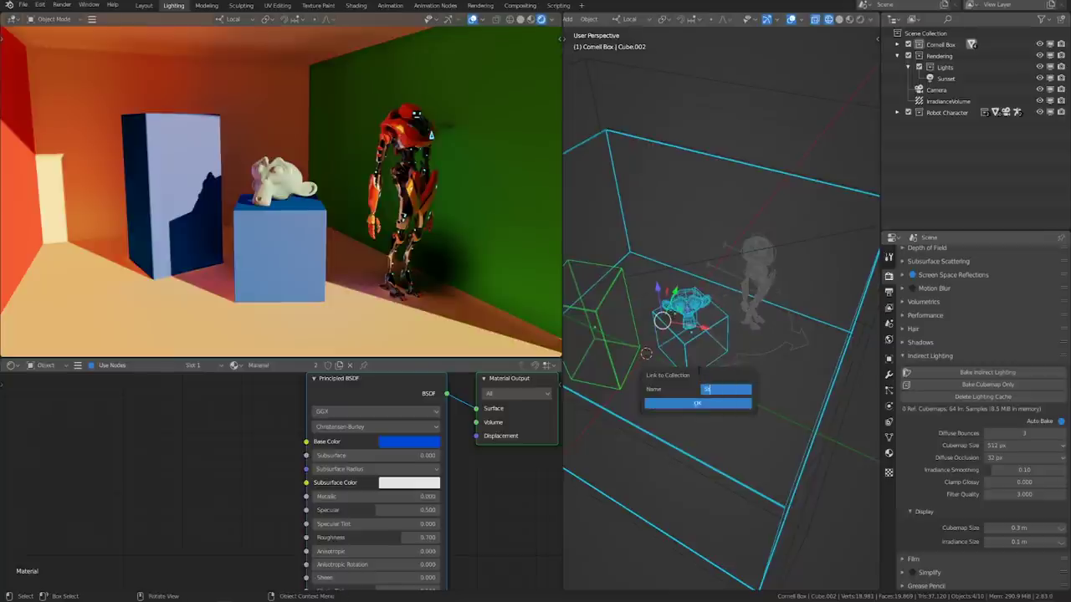
{"action": "left_click", "coordinate": [692, 405]}
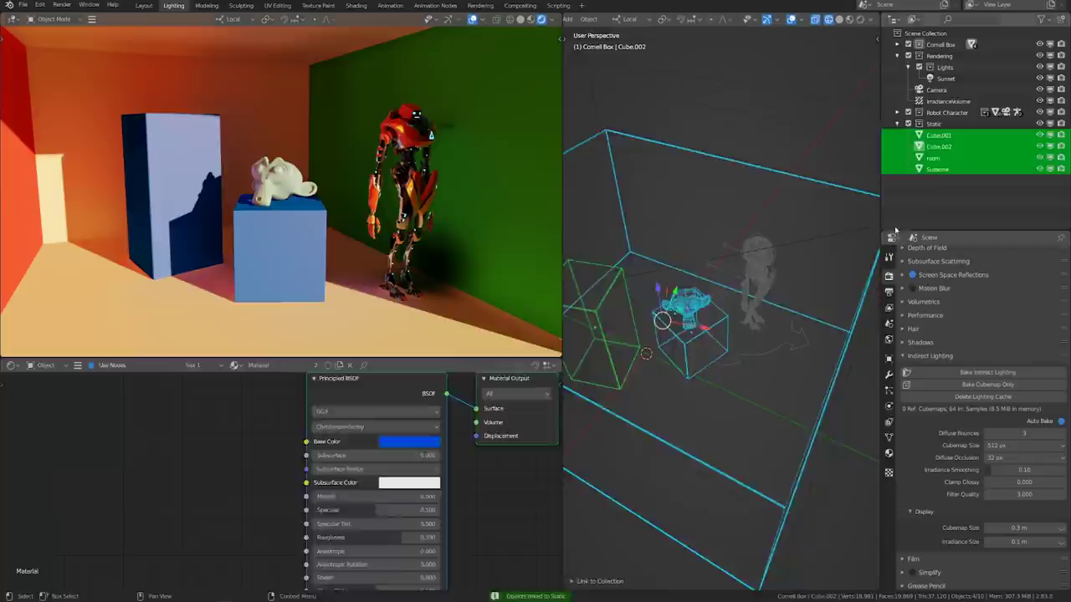
Set the irradiance volume's visibility collection to Static
{"action": "left_click", "coordinate": [945, 100]}
{"action": "left_click", "coordinate": [889, 408]}
{"action": "left_click", "coordinate": [997, 444]}
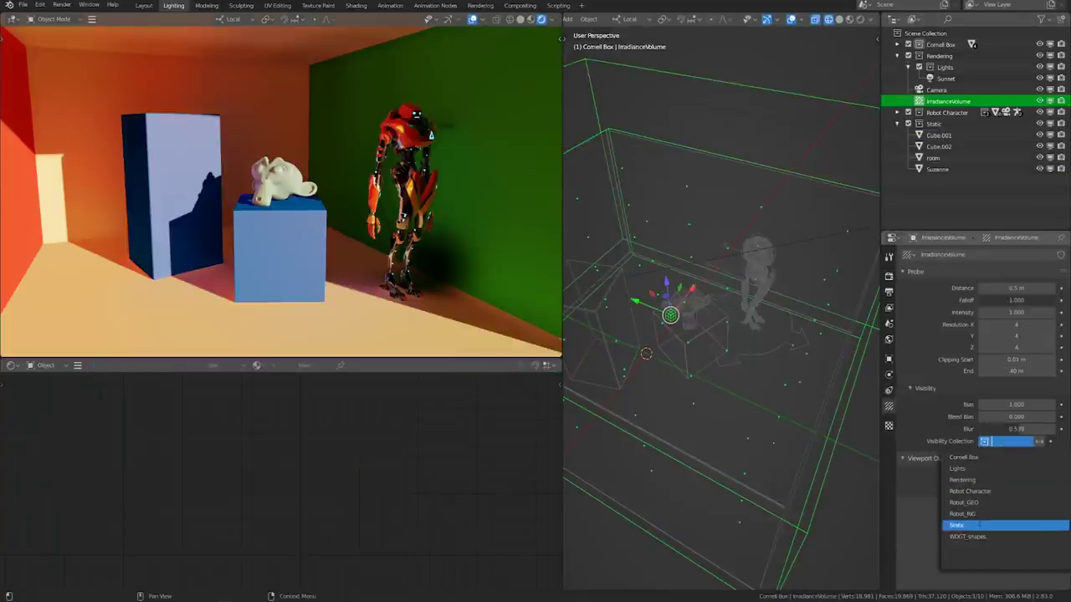
{"action": "left_click", "coordinate": [962, 517]}
Link the Sunset light to the Static collection and bake the indirect lighting
{"action": "key", "text": "shift+m"}
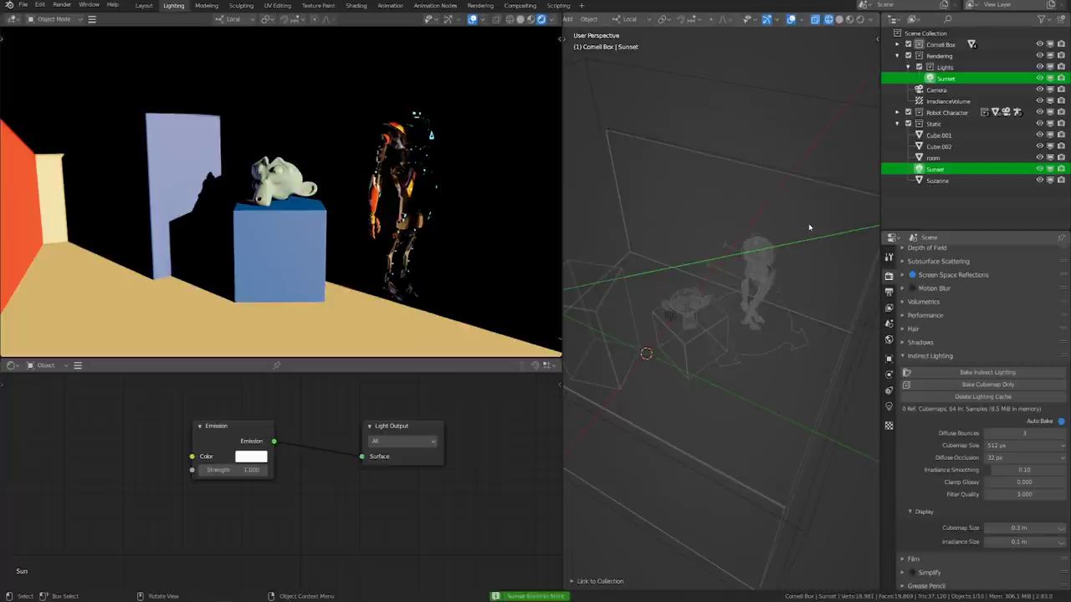
{"action": "left_click", "coordinate": [935, 373]}
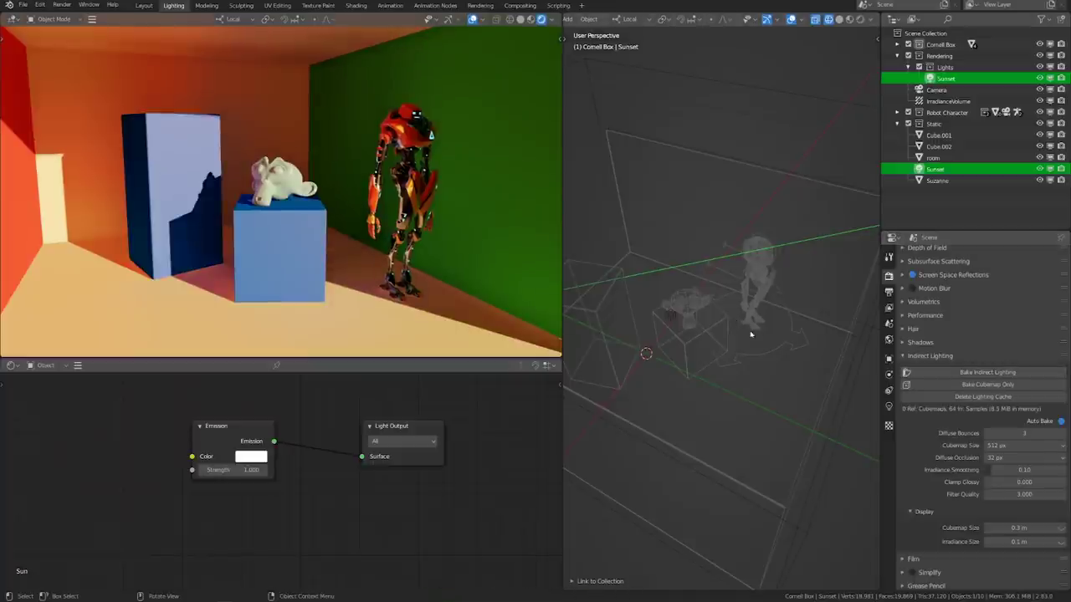
Select the robot rig control and move the robot along its local Y axis
{"action": "left_click", "coordinate": [770, 349]}
{"action": "left_click_drag", "start_coordinate": [714, 309], "coordinate": [727, 298]}
Move the irradiance volume along its local Y axis in the top view to shift its sample points around the blocks
{"action": "left_click_drag", "start_coordinate": [728, 264], "coordinate": [728, 204]}
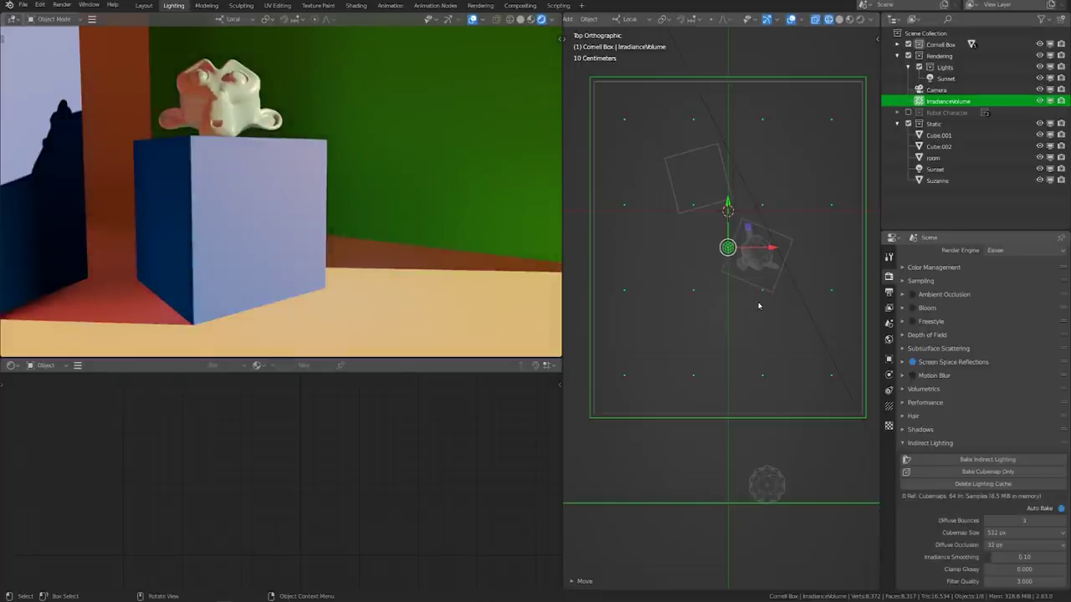
{"action": "scroll", "coordinate": [759, 305], "scroll_direction": "up", "scroll_amount": 1}
{"action": "left_click_drag", "start_coordinate": [728, 193], "coordinate": [728, 181]}
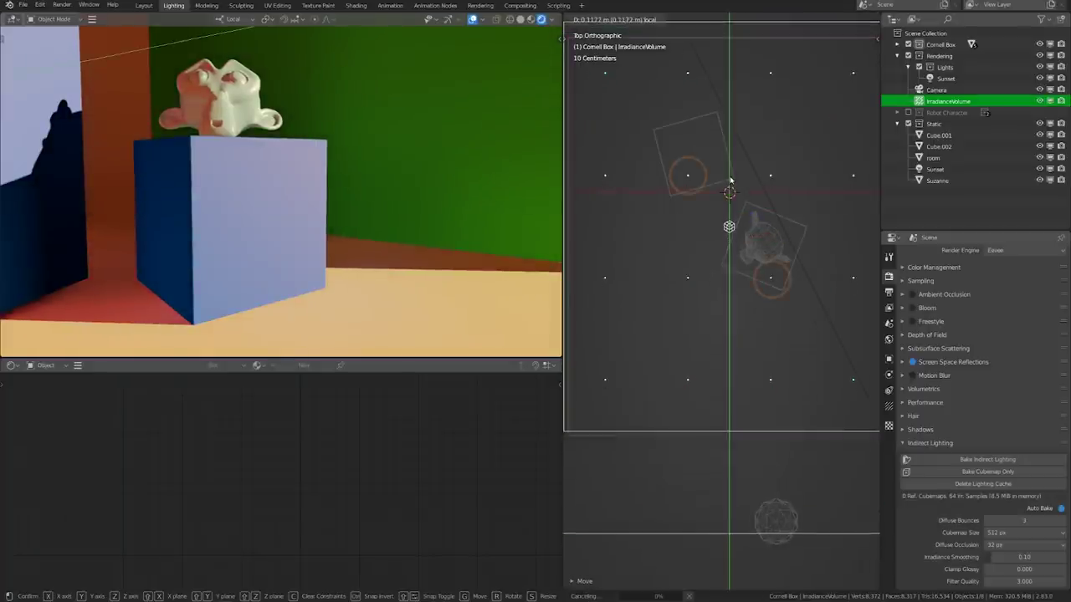
{"action": "left_click_drag", "start_coordinate": [778, 314], "coordinate": [801, 296]}
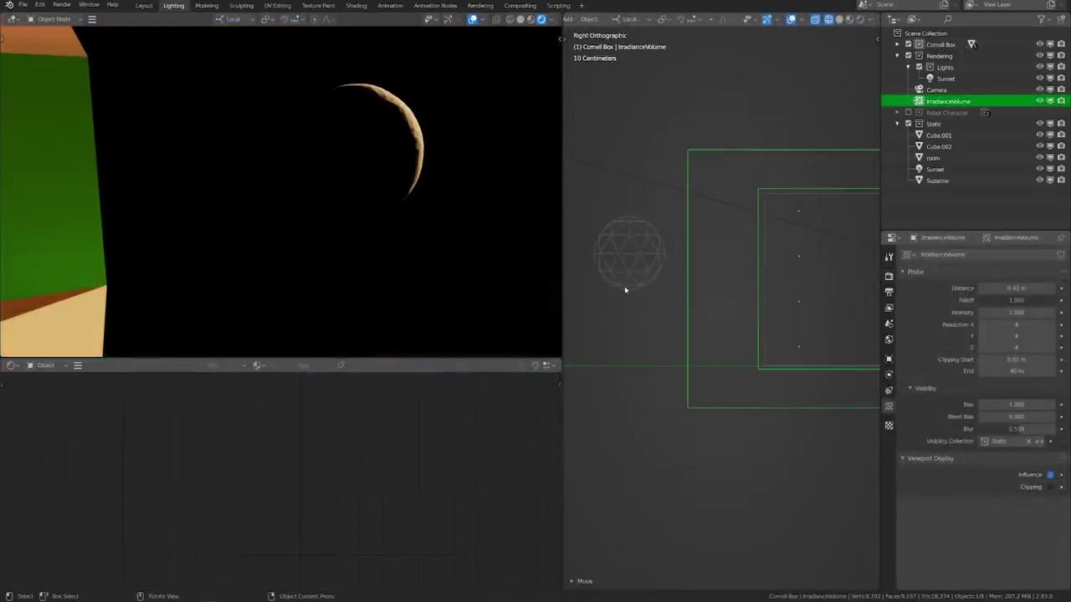
Move the icosphere outside the room along its local Y axis into the Cornell box
{"action": "left_click", "coordinate": [661, 263]}
{"action": "key", "text": "g"}
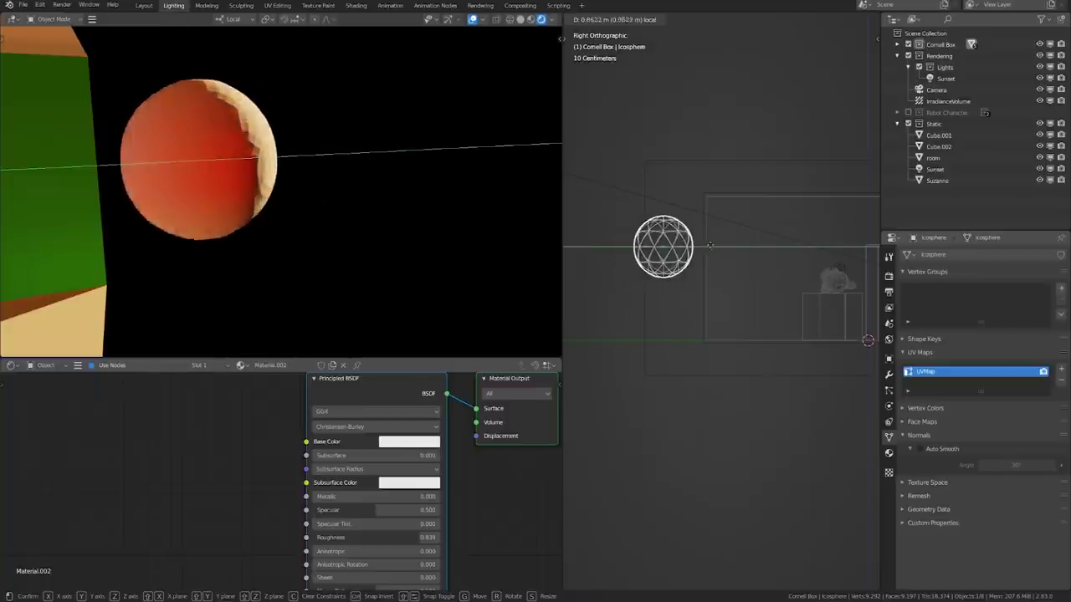
{"action": "left_click", "coordinate": [768, 246]}
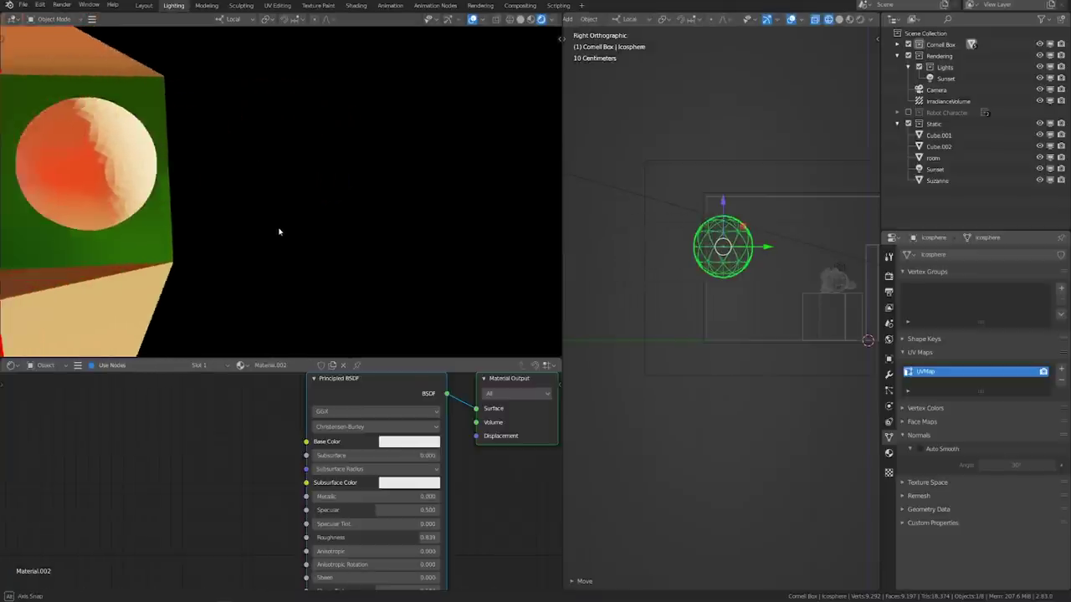
{"action": "key", "text": "y"}
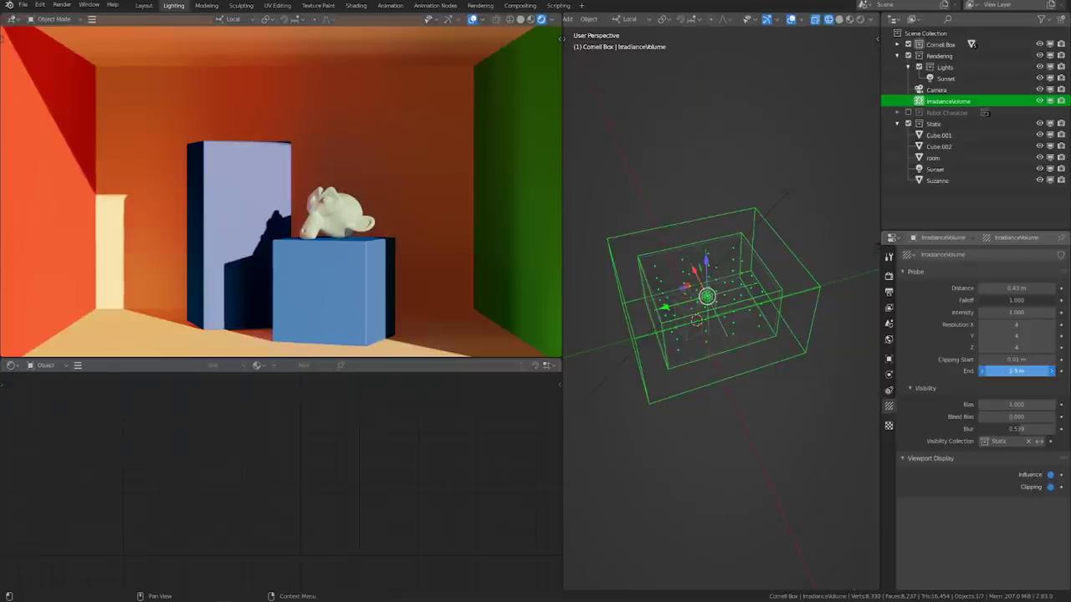
Bake the indirect lighting with the irradiance volume's shortened clipping end distance
{"action": "left_click", "coordinate": [888, 276]}
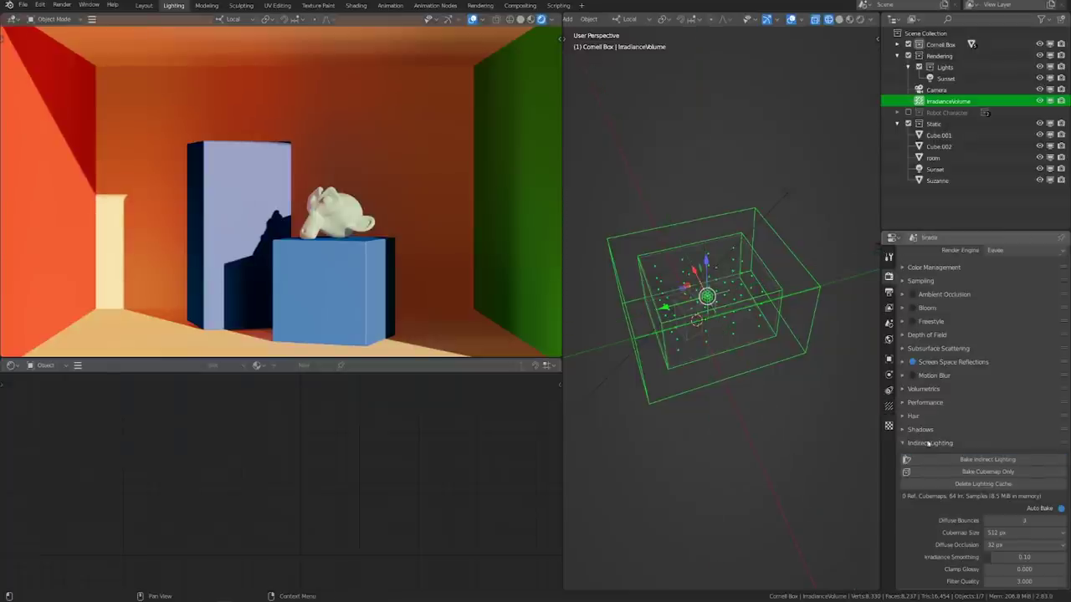
{"action": "left_click", "coordinate": [971, 459]}
Increase the irradiance volume's clipping end distance and bake the indirect lighting again
{"action": "left_click", "coordinate": [889, 407]}
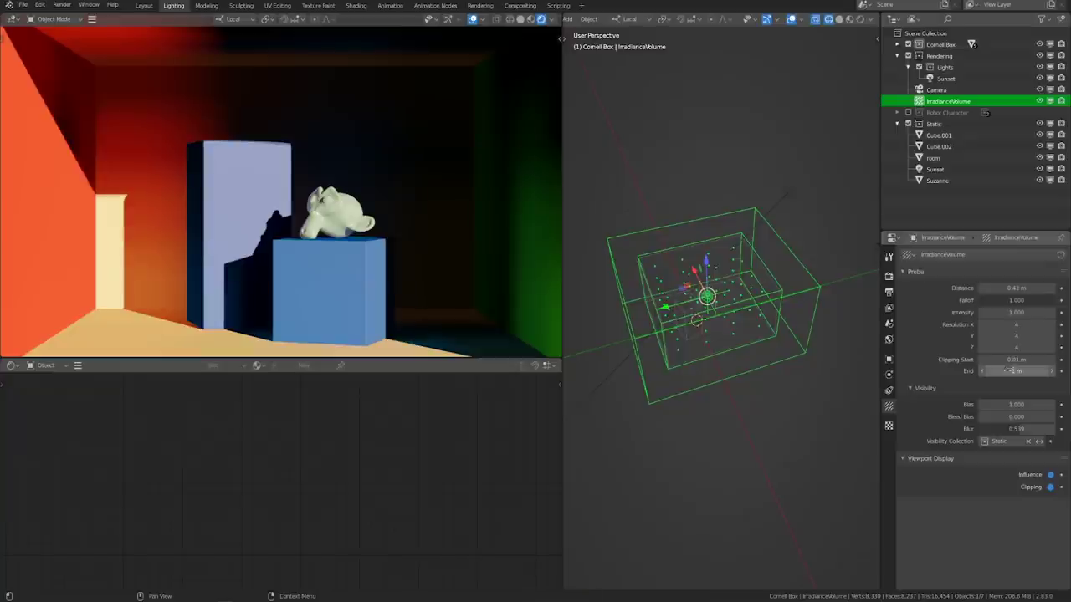
{"action": "left_click", "coordinate": [888, 276]}
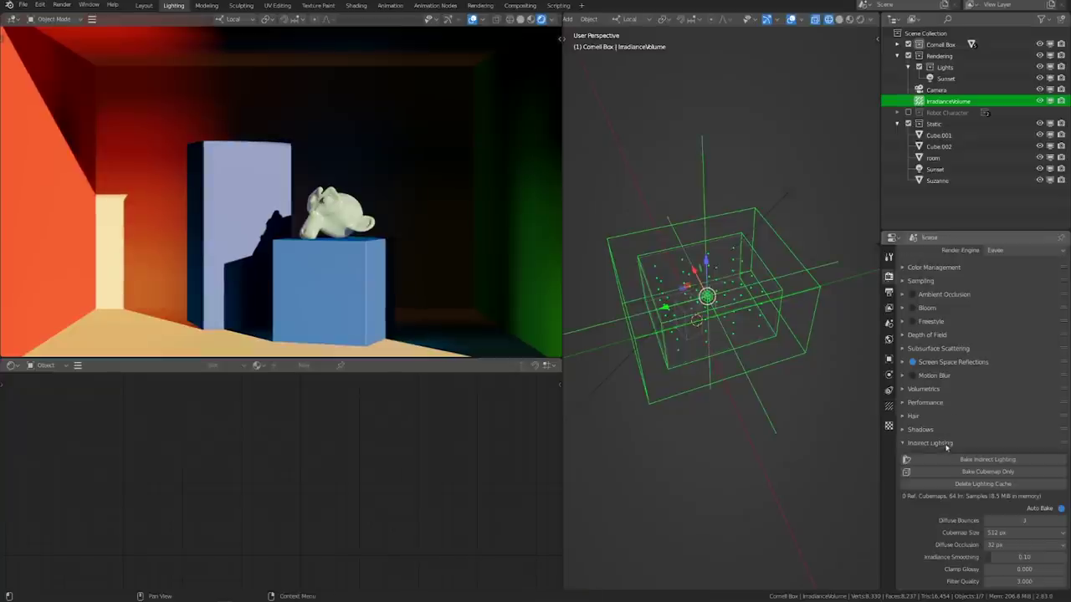
{"action": "left_click", "coordinate": [947, 459]}
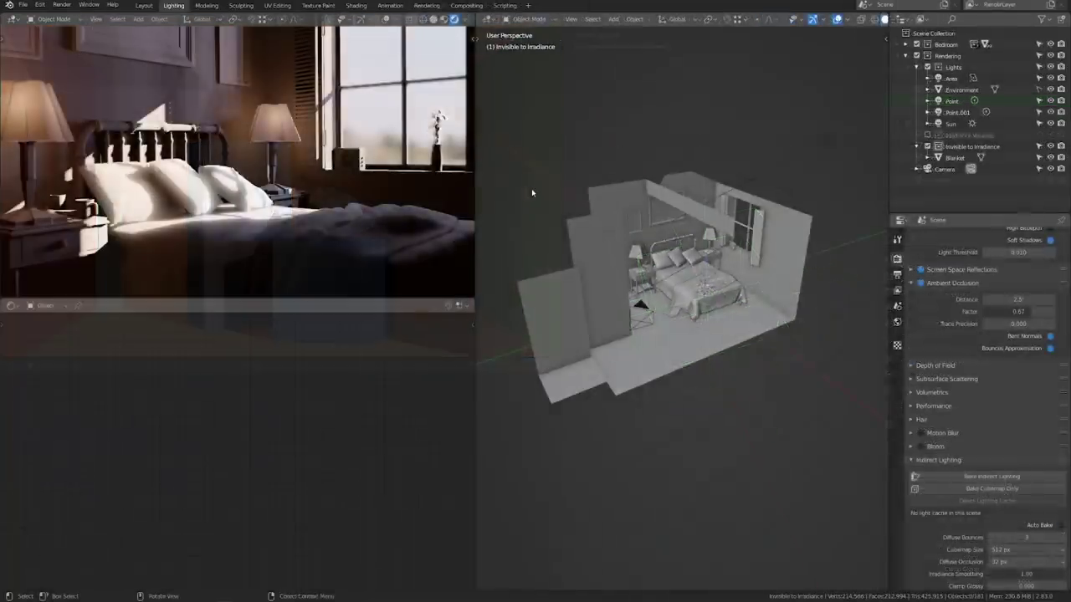
Add an irradiance volume to the bedroom scene and scale it in the top view to cover the main room
{"action": "key", "text": "shift+a"}
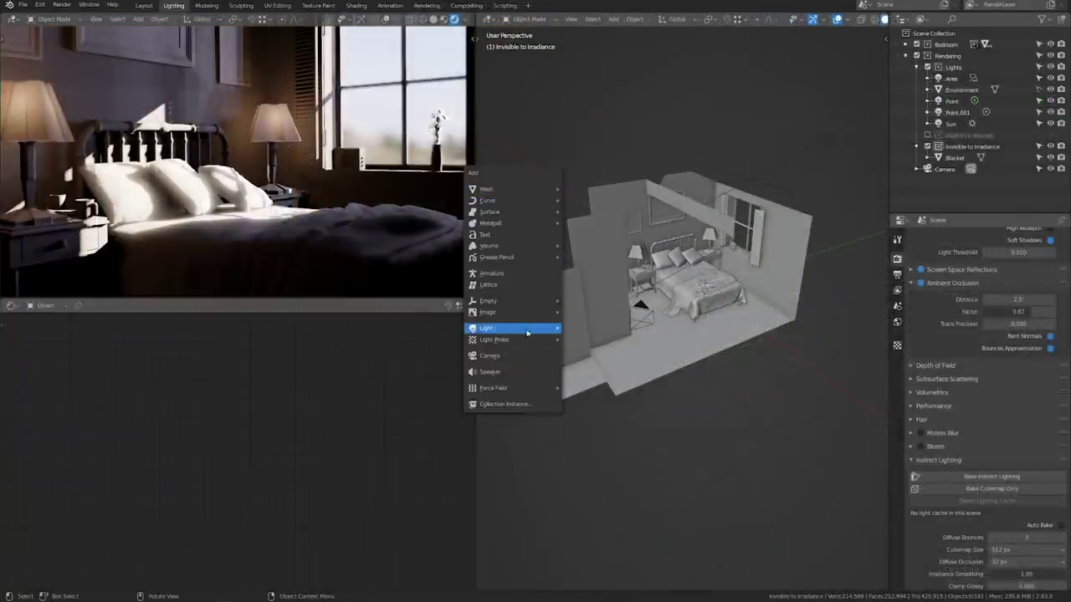
{"action": "left_click", "coordinate": [599, 365]}
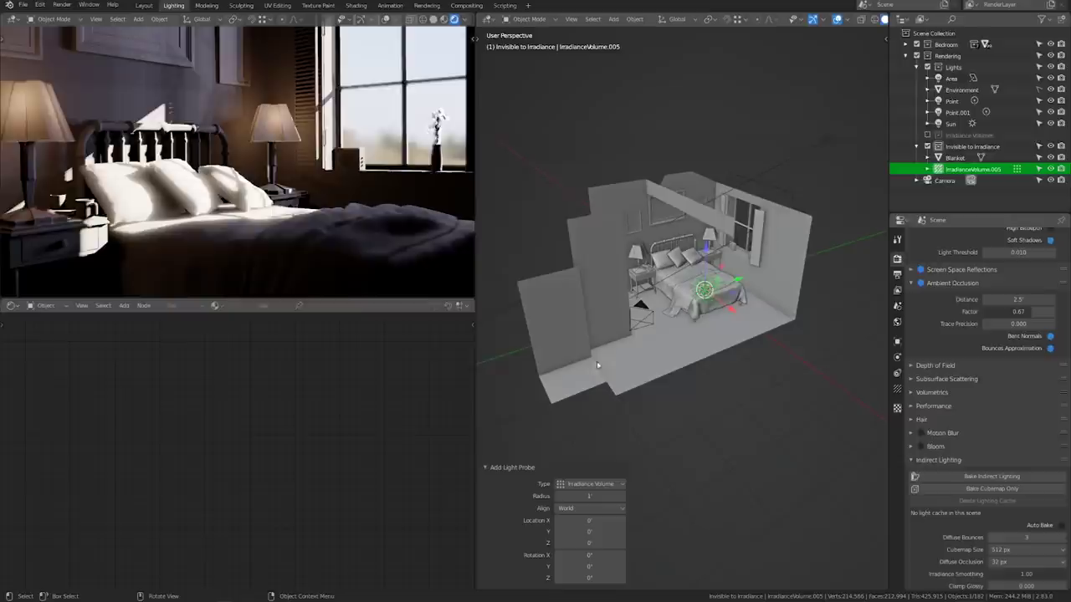
{"action": "key", "text": "KP_7"}
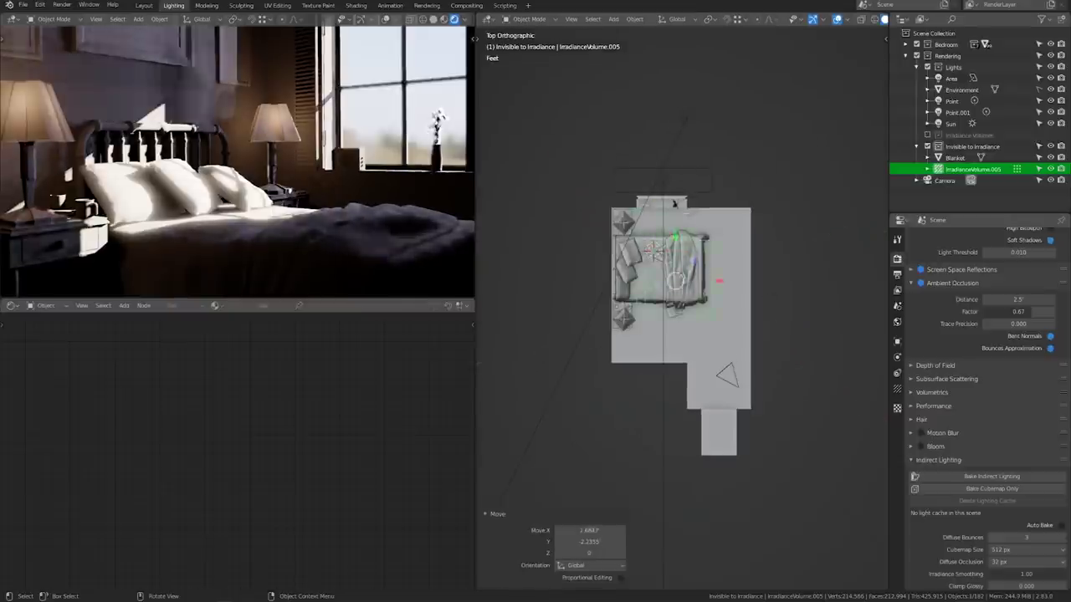
{"action": "key", "text": "s"}
{"action": "left_click", "coordinate": [785, 355]}
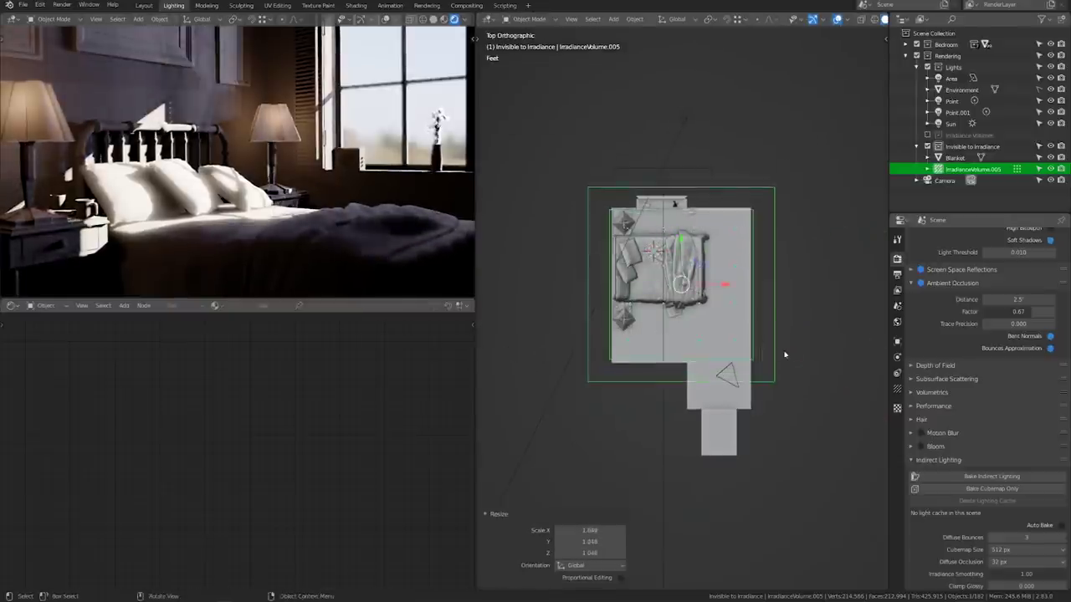
Scale the new irradiance volume along individual axes to fit the bedroom's walls and ceiling height
{"action": "middle_click_drag", "start_coordinate": [785, 355], "coordinate": [711, 318]}
{"action": "key", "text": "s"}
{"action": "key", "text": "KP_7"}
{"action": "key", "text": "y"}
{"action": "key", "text": "z"}
{"action": "left_click", "coordinate": [800, 355]}
Increase the irradiance volume's resolution to a dense sample grid and bake the bedroom's indirect lighting
{"action": "left_click", "coordinate": [897, 389]}
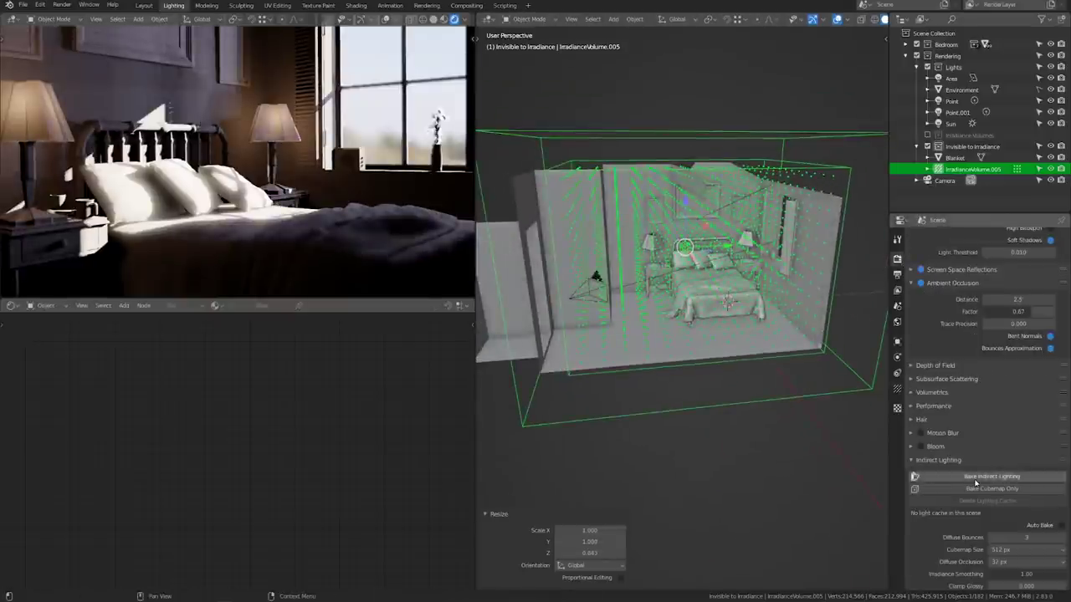
{"action": "left_click", "coordinate": [974, 477]}
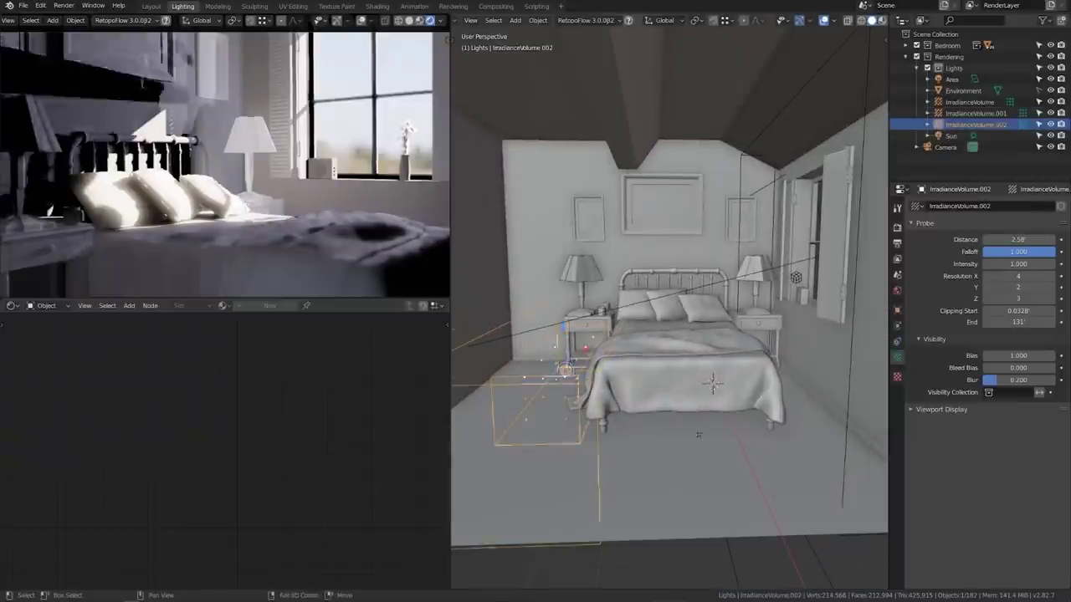
Scale IrradianceVolume.002 to span the head of the bed and set its Y resolution to 6
{"action": "key", "text": "s"}
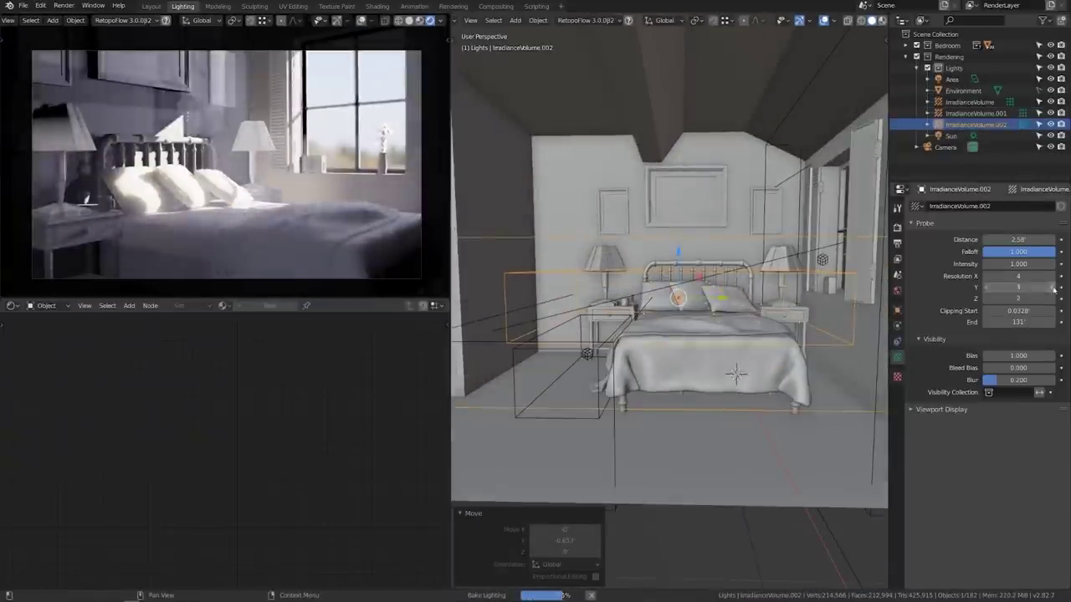
{"action": "left_click", "coordinate": [1054, 288]}
{"action": "key", "text": "KP_3"}
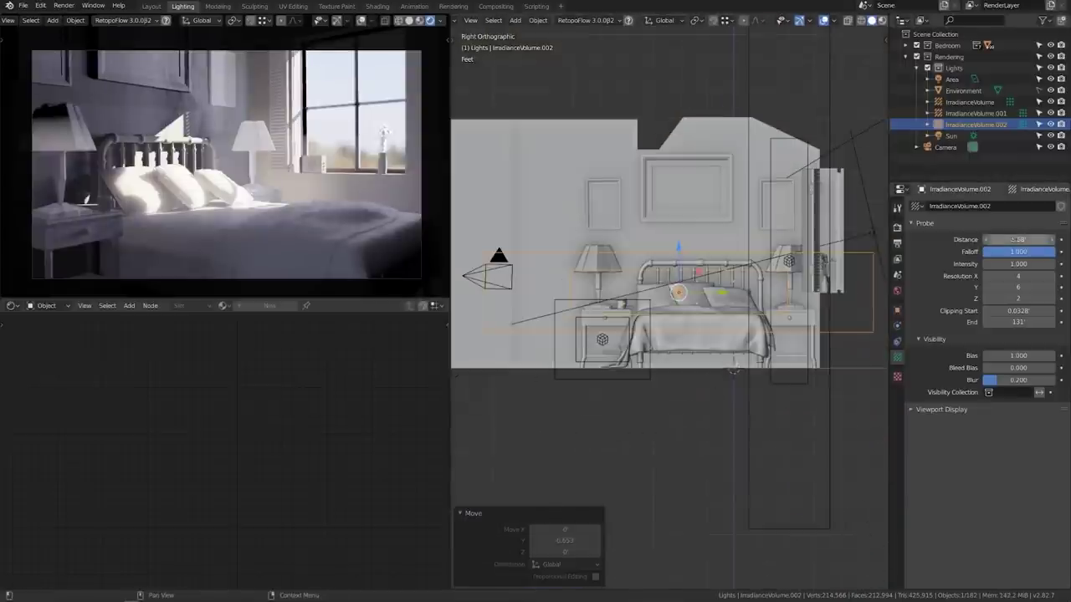
Move IrradianceVolume.003 to the wall area above the headboard and set its resolution to 2 × 6 × 3
{"action": "middle_click_drag", "start_coordinate": [735, 369], "coordinate": [665, 358]}
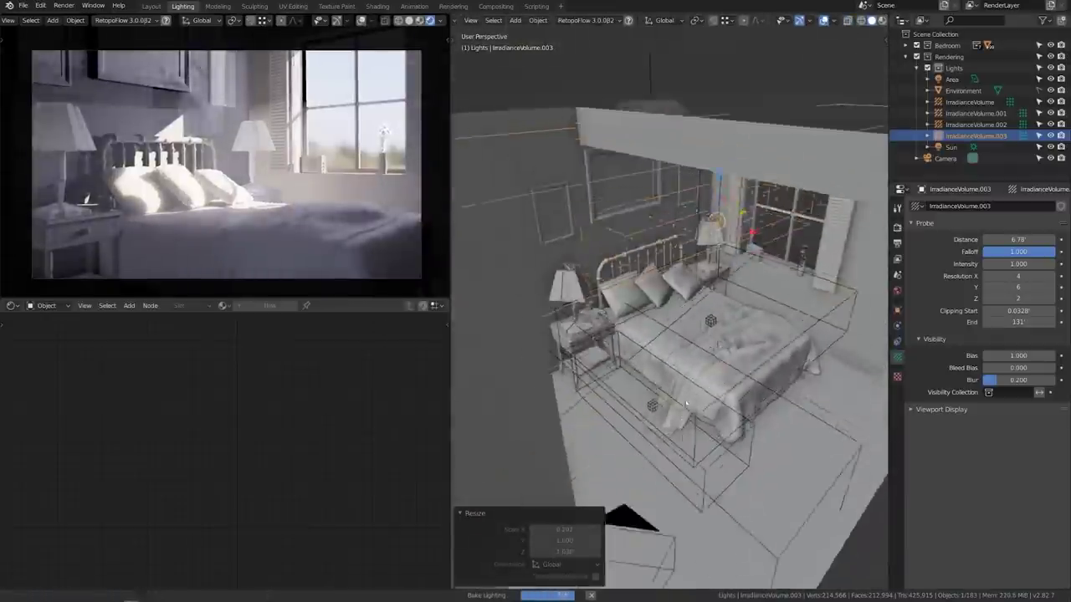
{"action": "key", "text": "g"}
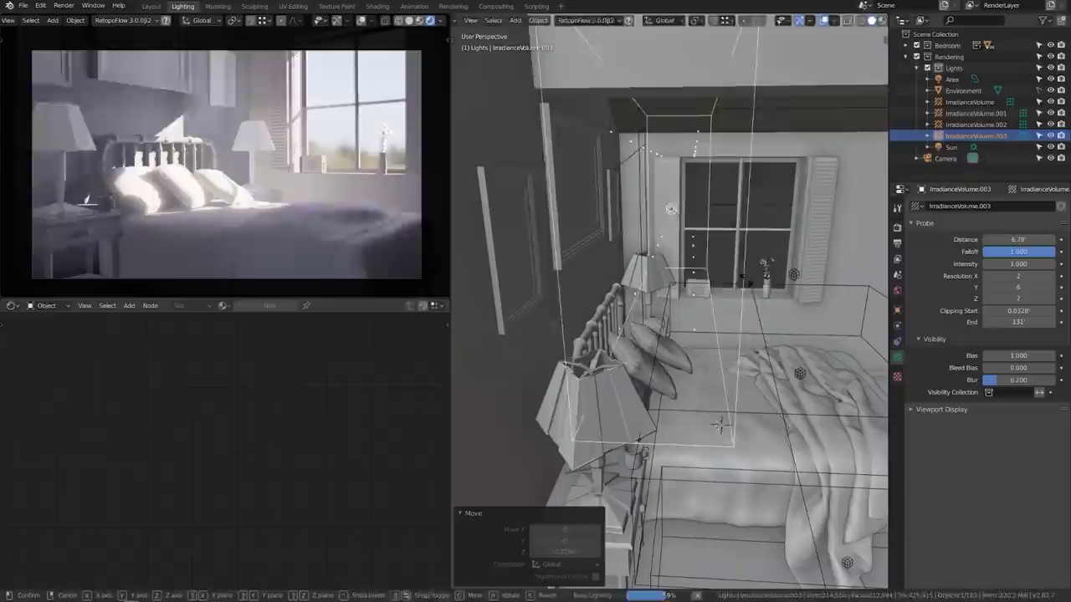
{"action": "key", "text": "g"}
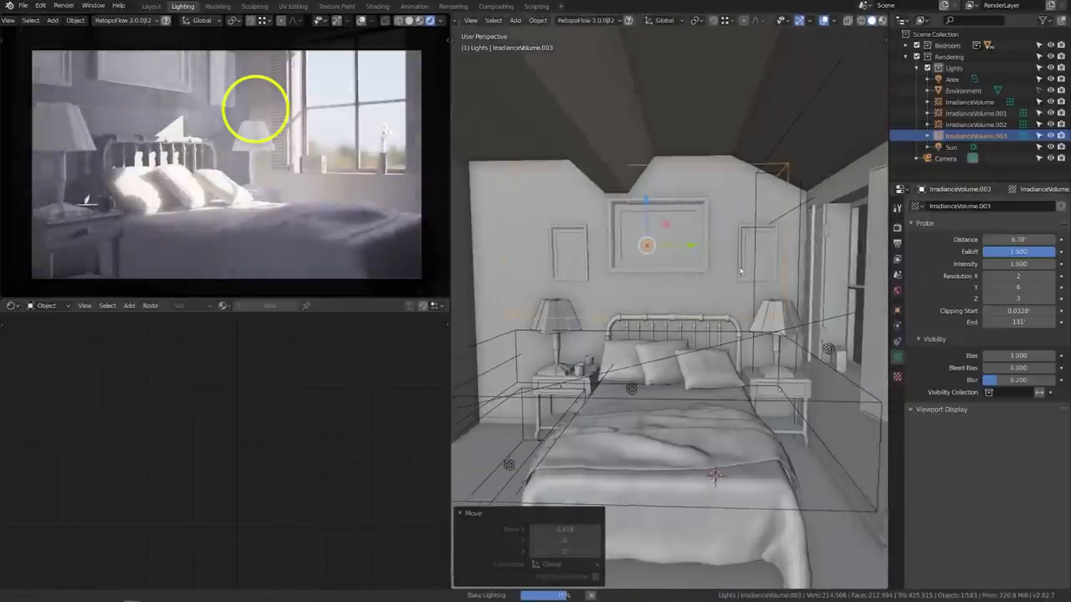
{"action": "middle_click_drag", "start_coordinate": [727, 255], "coordinate": [727, 255]}
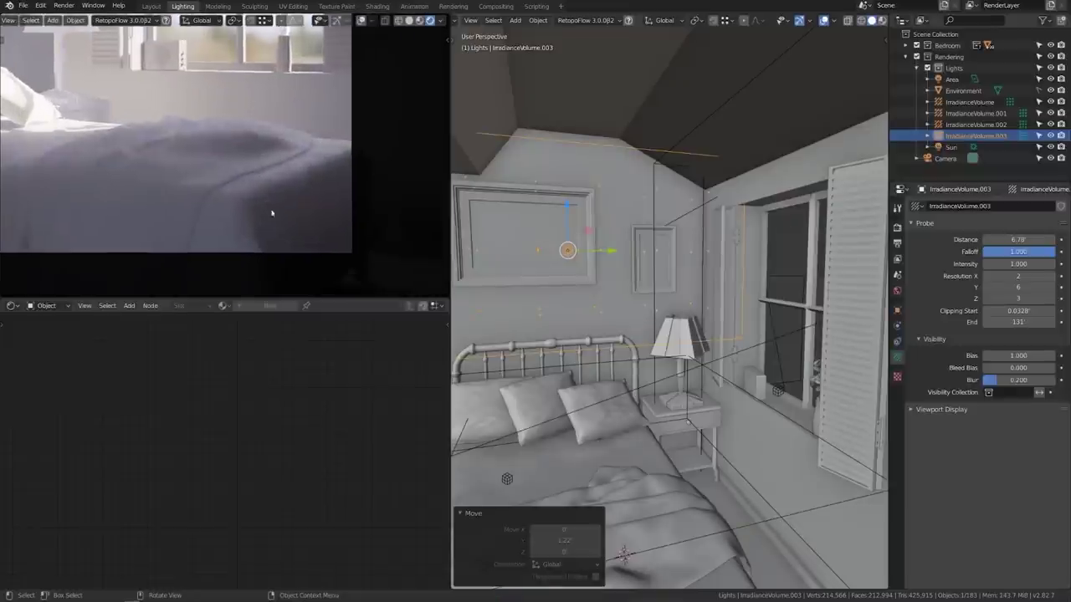
{"action": "middle_click_drag", "start_coordinate": [623, 553], "coordinate": [768, 343]}
{"action": "scroll", "coordinate": [768, 343], "scroll_direction": "up", "scroll_amount": 2}
{"action": "scroll", "coordinate": [768, 343], "scroll_direction": "up", "scroll_amount": 2}
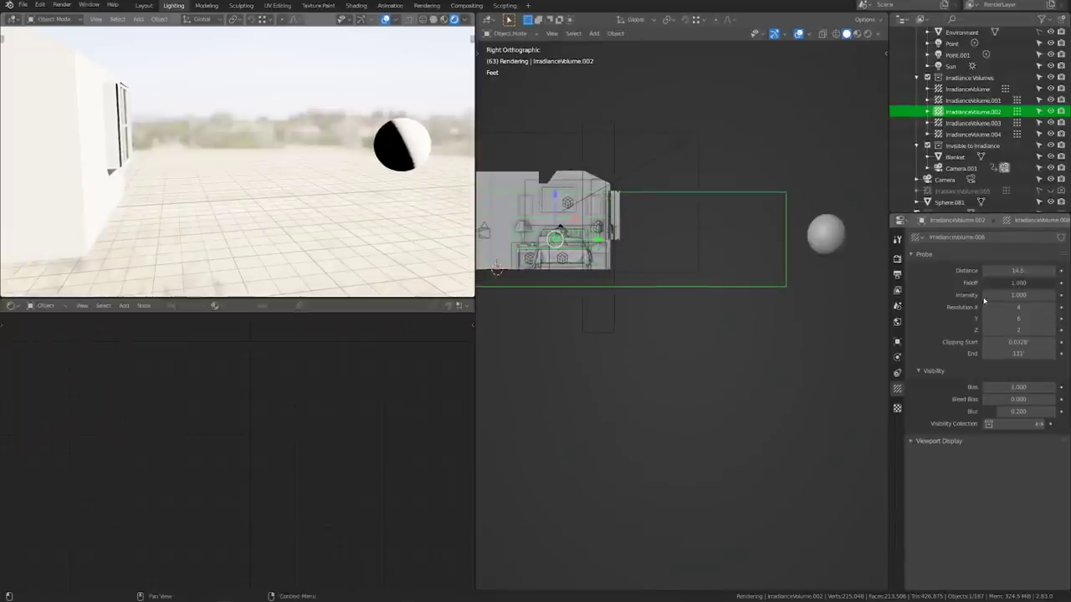
Move the sphere outside the house along the Y axis through the irradiance volume's area of influence to test its lighting
{"action": "left_click", "coordinate": [830, 246]}
{"action": "key", "text": "g"}
{"action": "key", "text": "y"}
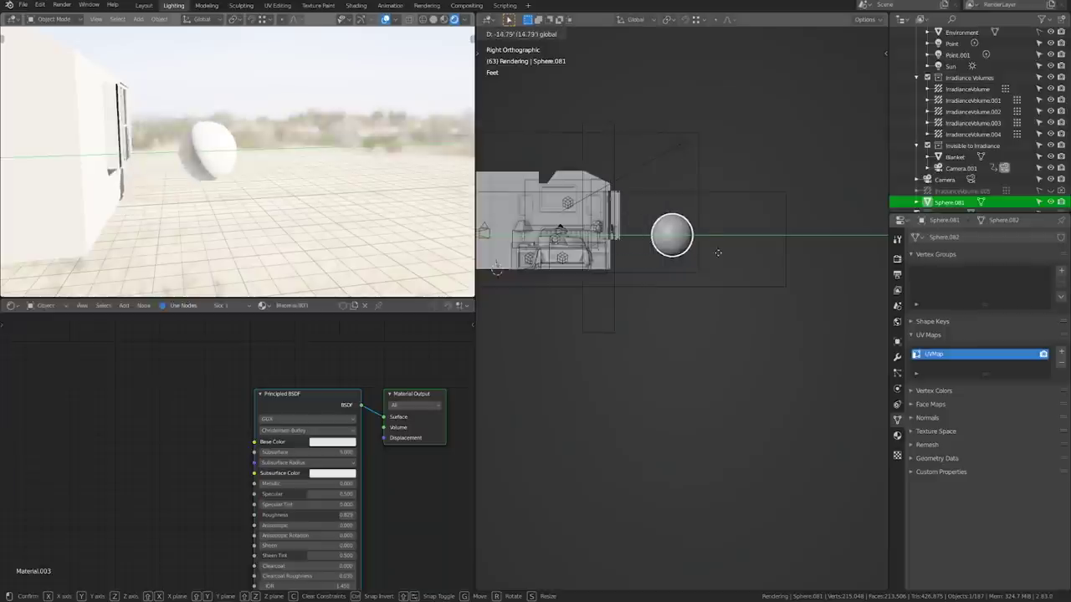
{"action": "left_click", "coordinate": [849, 247]}
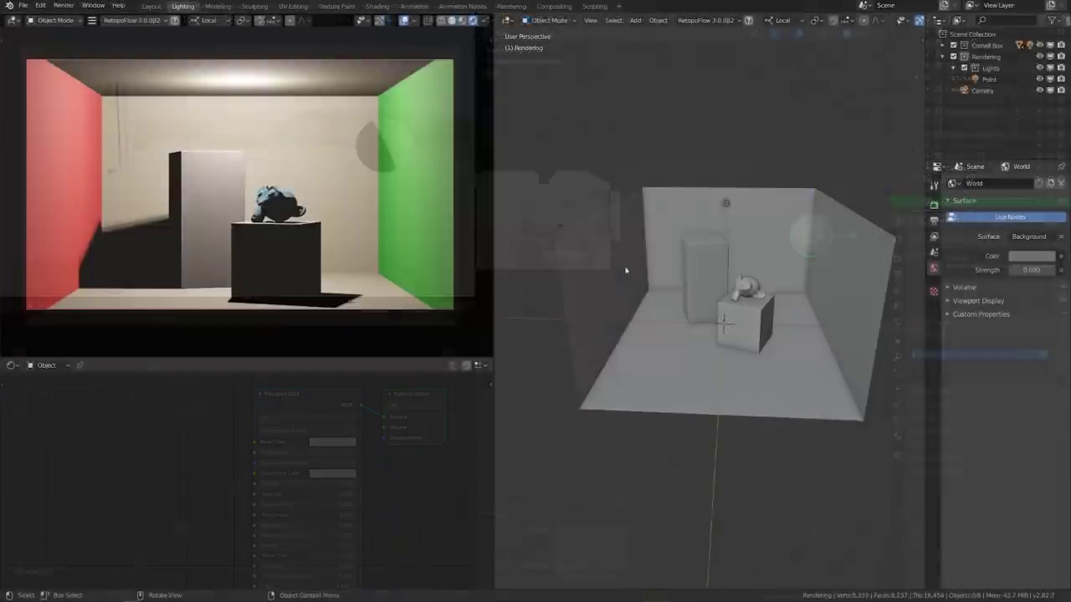
Add an area light to the Cornell box and place it against the red wall in front view, facing inward
{"action": "key", "text": "shift+a"}
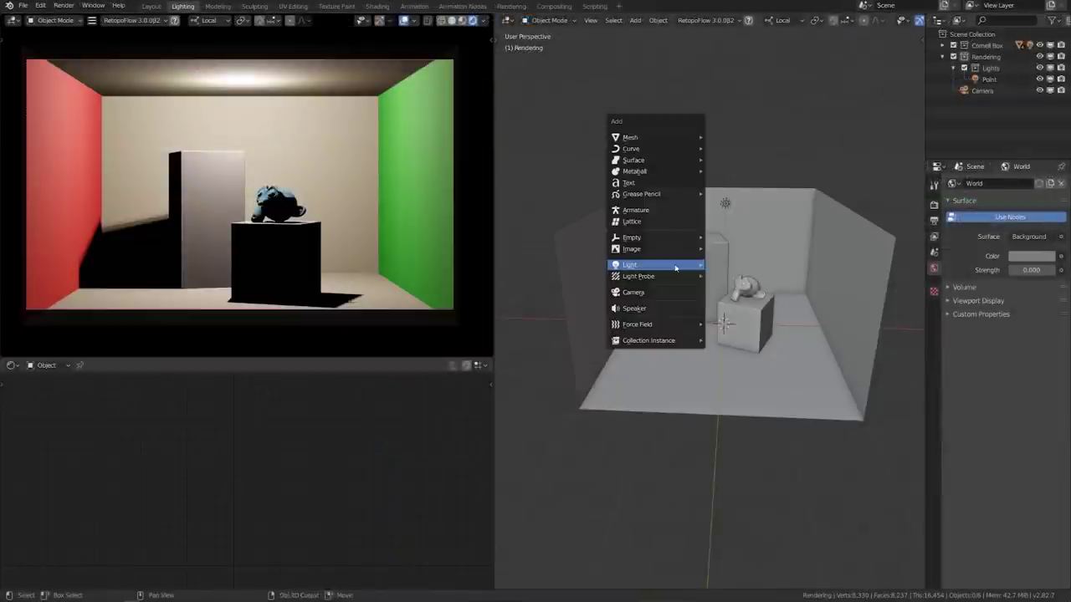
{"action": "left_click", "coordinate": [737, 311]}
{"action": "key", "text": "KP_1"}
{"action": "key", "text": "g"}
{"action": "left_click", "coordinate": [713, 362]}
{"action": "scroll", "coordinate": [713, 362], "scroll_direction": "up", "scroll_amount": 5}
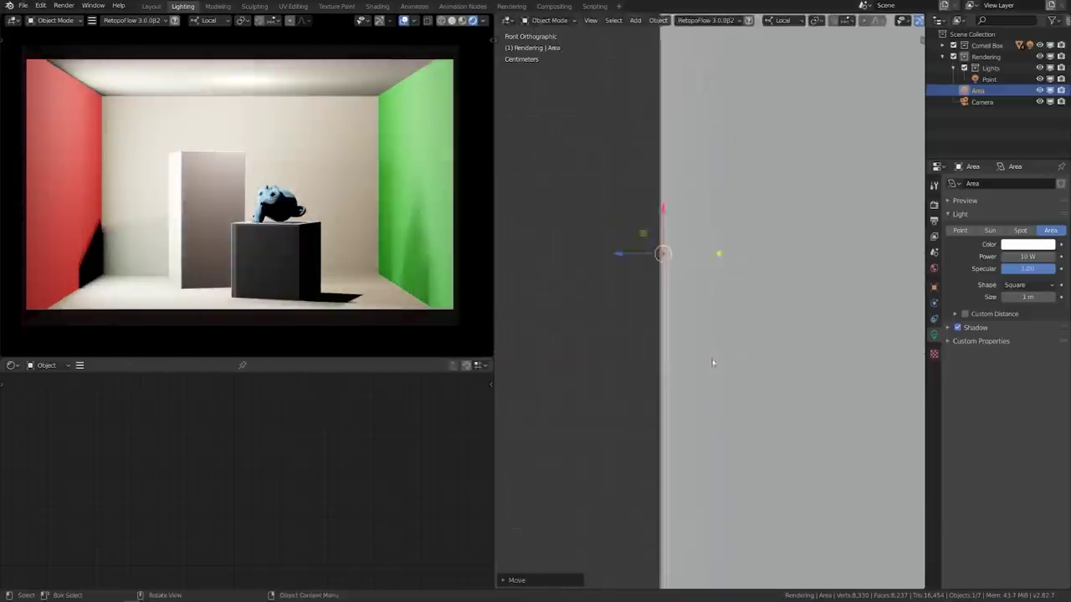
Make the area light rectangular and scale it along the red wall to about 1.35 × 3.63 m
{"action": "middle_click_drag", "start_coordinate": [713, 362], "coordinate": [740, 332]}
{"action": "scroll", "coordinate": [742, 289], "scroll_direction": "down", "scroll_amount": 5}
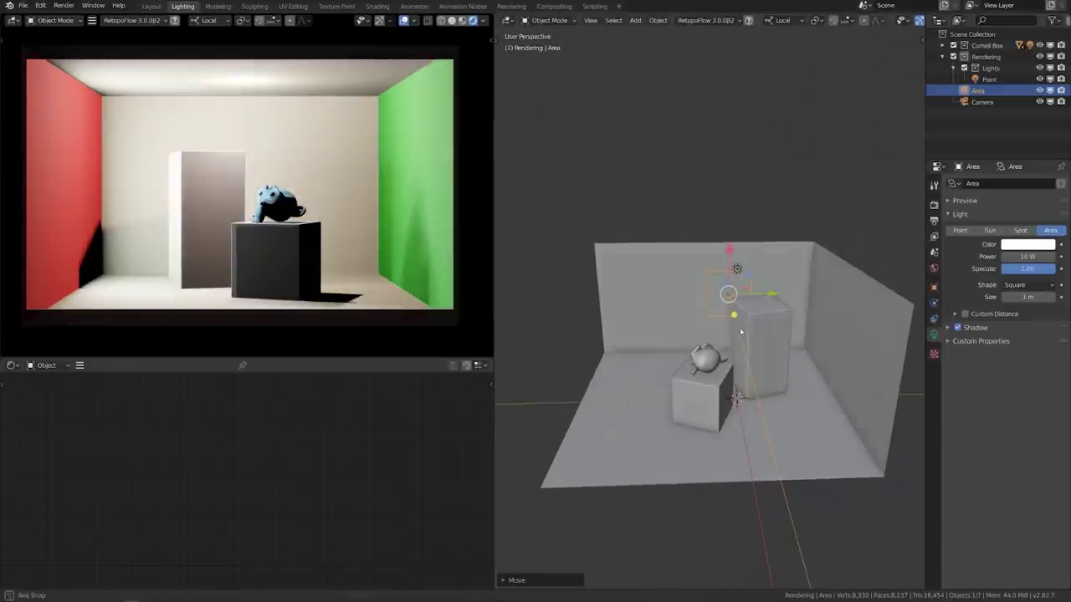
{"action": "scroll", "coordinate": [752, 273], "scroll_direction": "up", "scroll_amount": 4}
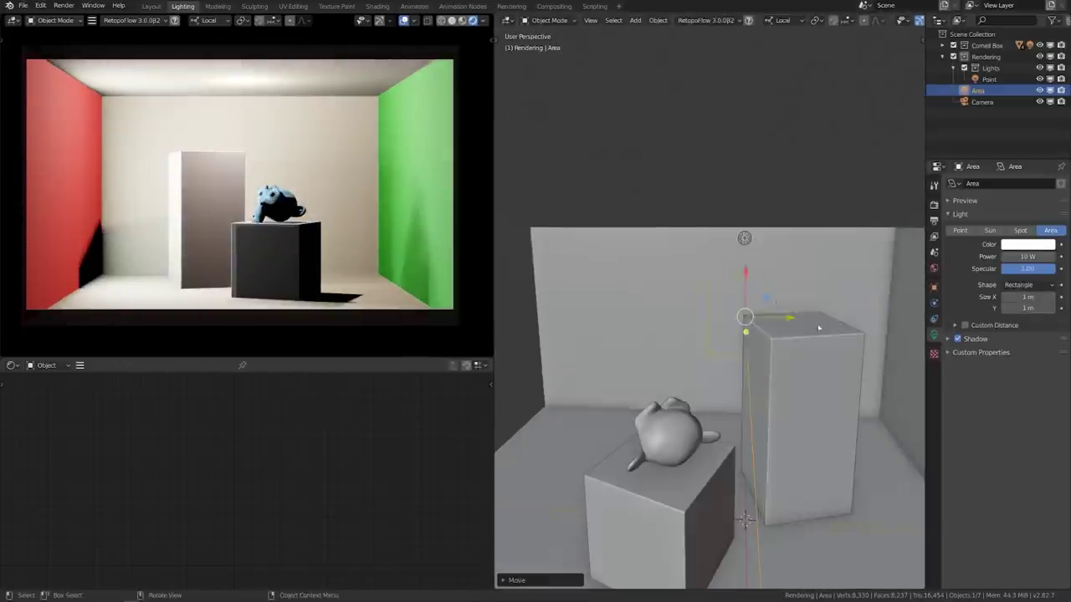
{"action": "key", "text": "s"}
{"action": "key", "text": "x"}
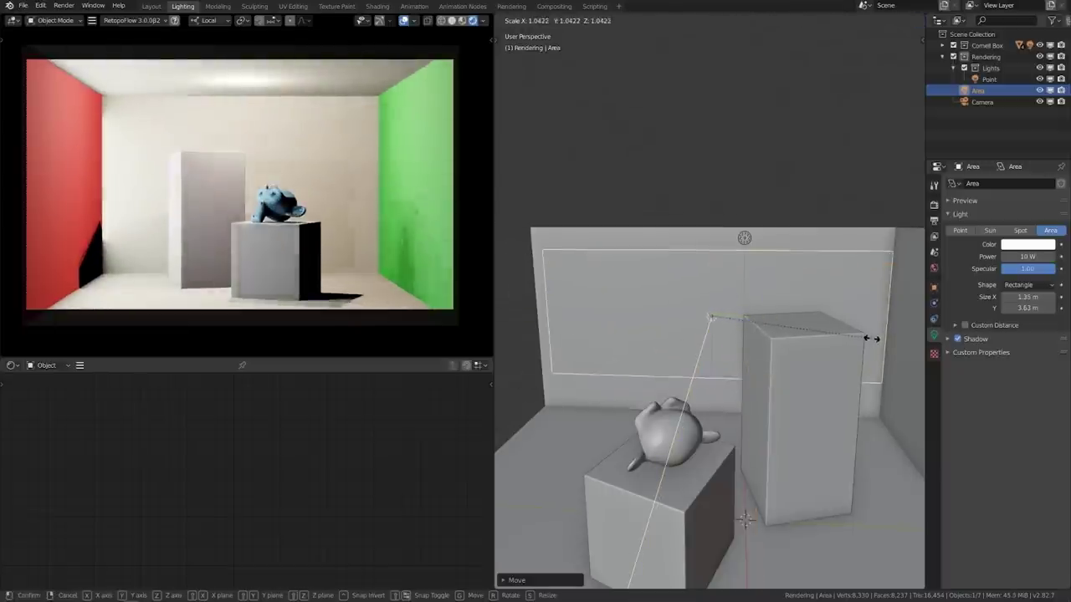
{"action": "left_click", "coordinate": [872, 339]}
Set the transform orientation to Global and scale the area light to cover the red wall's full height
{"action": "middle_click_drag", "start_coordinate": [873, 340], "coordinate": [836, 226]}
{"action": "key", "text": "s"}
{"action": "right_click", "coordinate": [872, 376]}
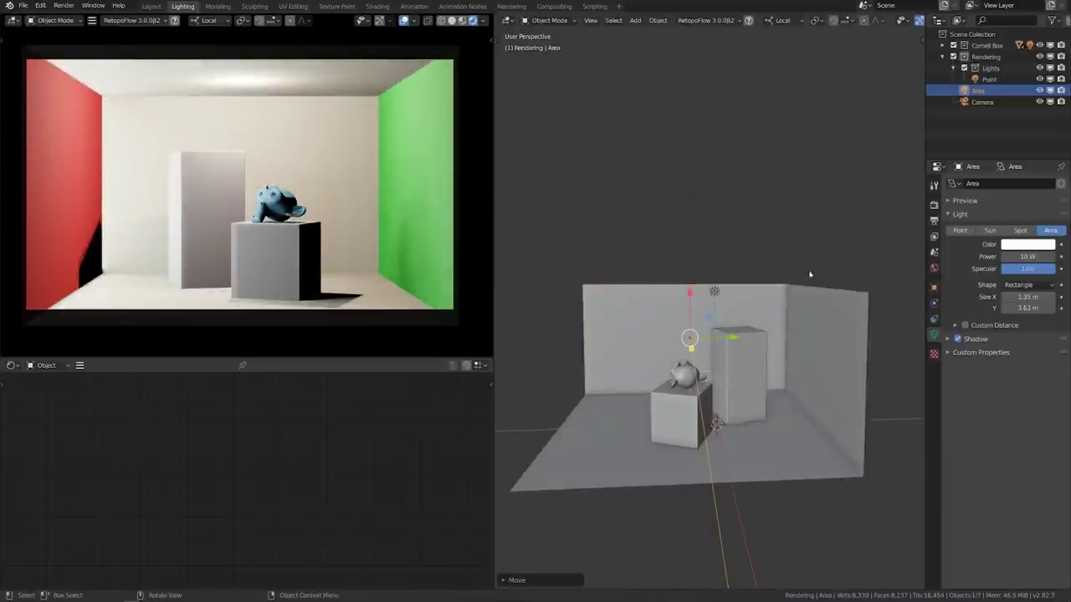
{"action": "left_click", "coordinate": [784, 20]}
{"action": "left_click", "coordinate": [753, 54]}
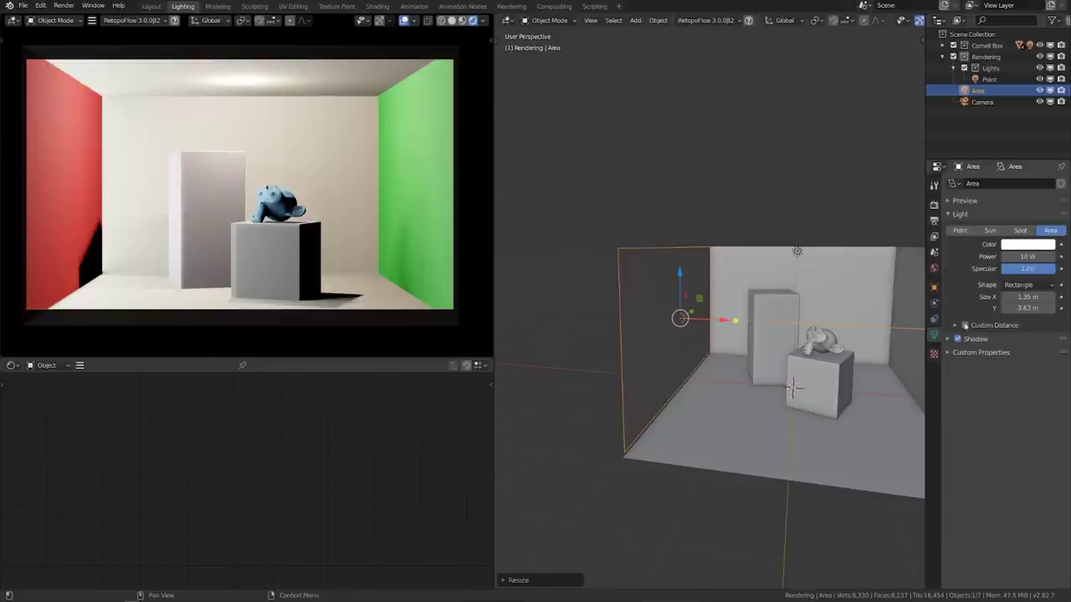
Enable a custom distance of 5.2 m and contact shadows for the area light
{"action": "left_click", "coordinate": [965, 325]}
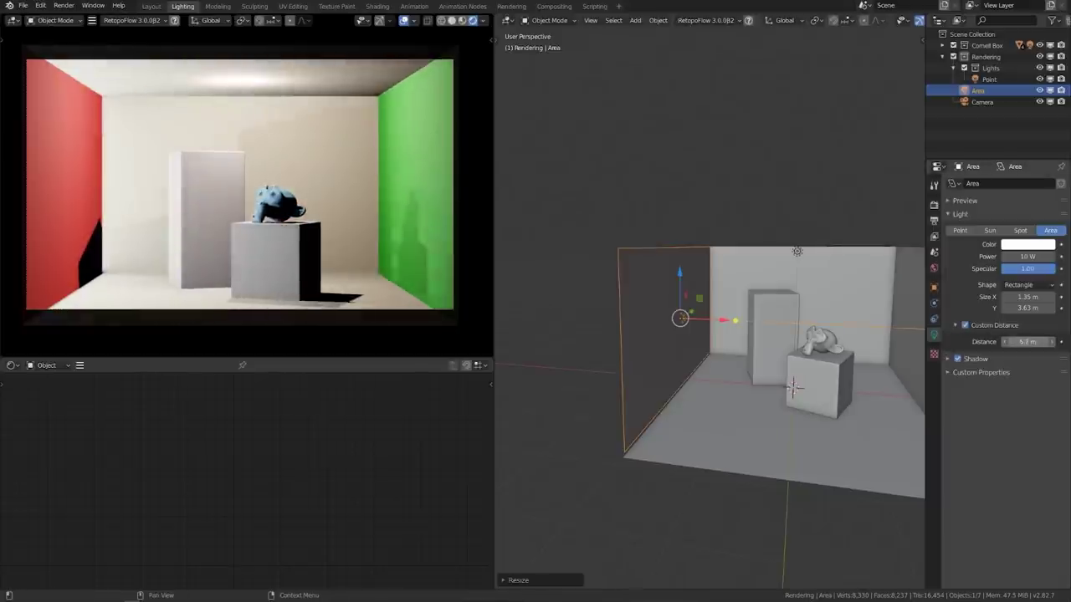
{"action": "left_click", "coordinate": [989, 359]}
{"action": "left_click", "coordinate": [966, 404]}
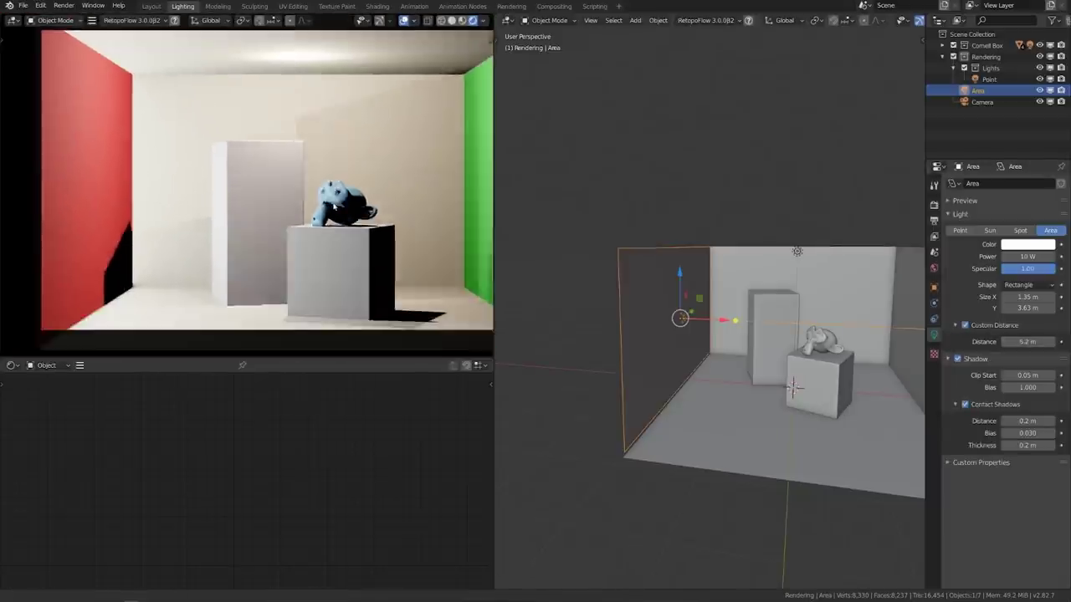
Color the area light with a red sampled from the rendered red wall
{"action": "left_click", "coordinate": [1027, 244]}
{"action": "left_click", "coordinate": [1044, 206]}
{"action": "left_click", "coordinate": [80, 151]}
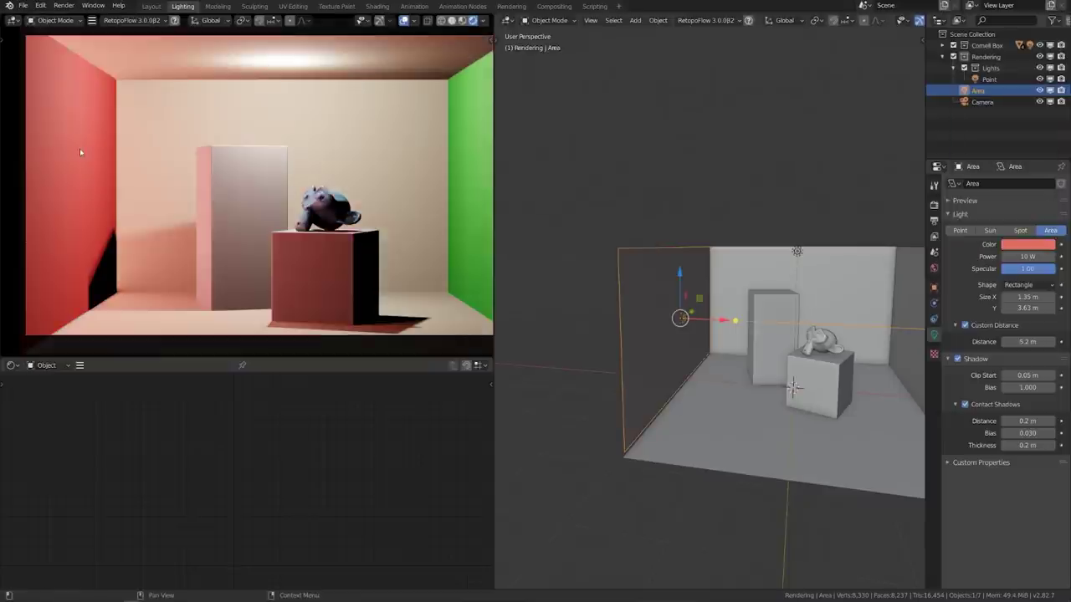
Shift the area light's color to a more saturated orange-red and set its power to 2 W
{"action": "left_click", "coordinate": [1027, 243]}
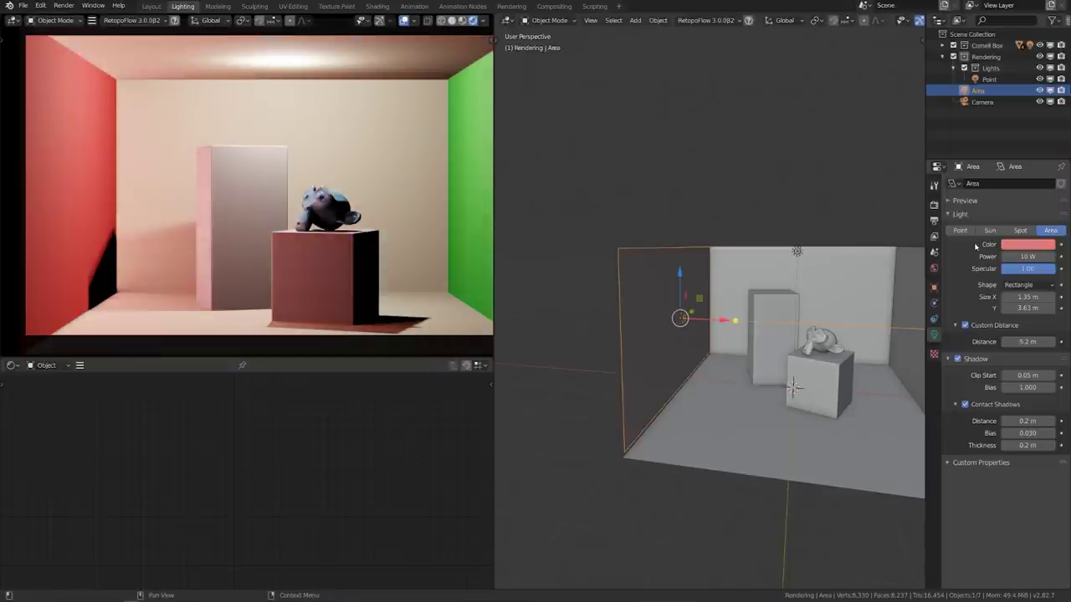
{"action": "left_click", "coordinate": [1020, 245]}
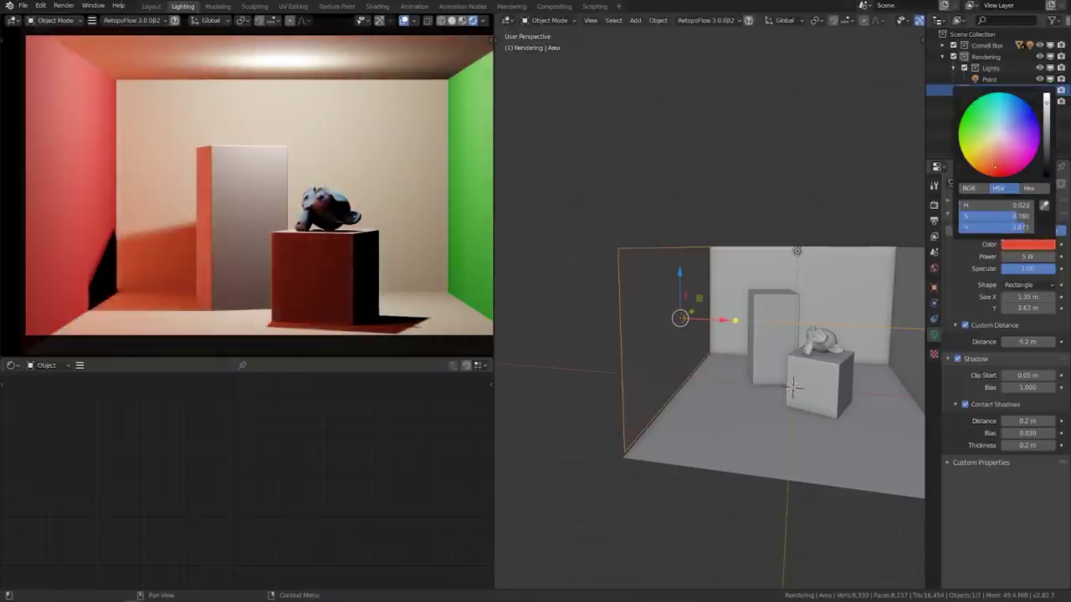
{"action": "left_click_drag", "start_coordinate": [1027, 256], "coordinate": [1004, 256]}
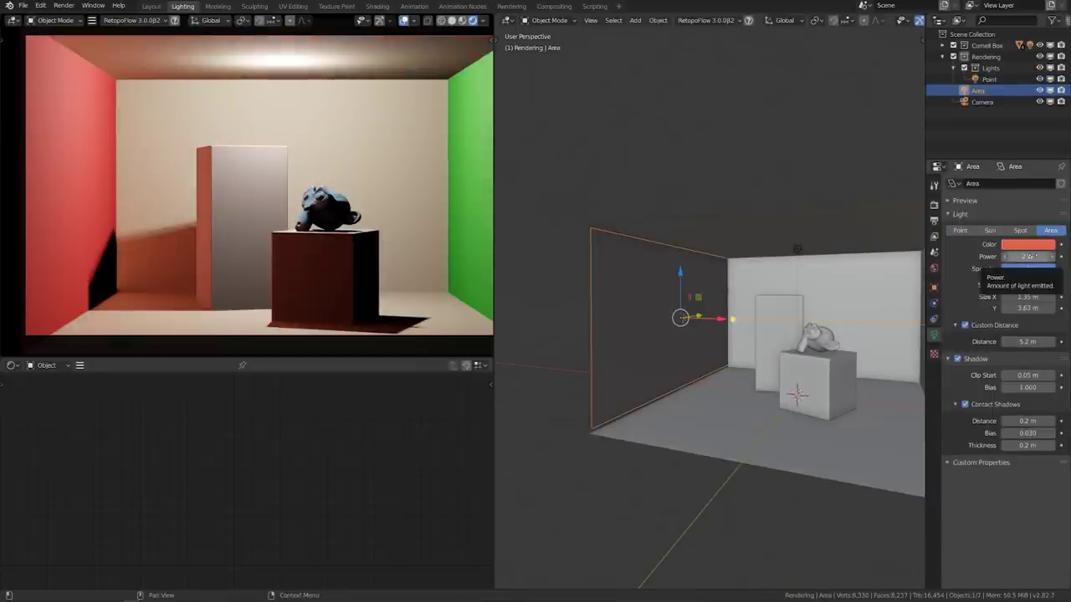
Place an inward-facing duplicate of the red area light on the opposite wall along X and color it green
{"action": "middle_click_drag", "start_coordinate": [803, 368], "coordinate": [845, 397]}
{"action": "key", "text": "shift+d"}
{"action": "key", "text": "KP_3"}
{"action": "key", "text": "g"}
{"action": "key", "text": "x"}
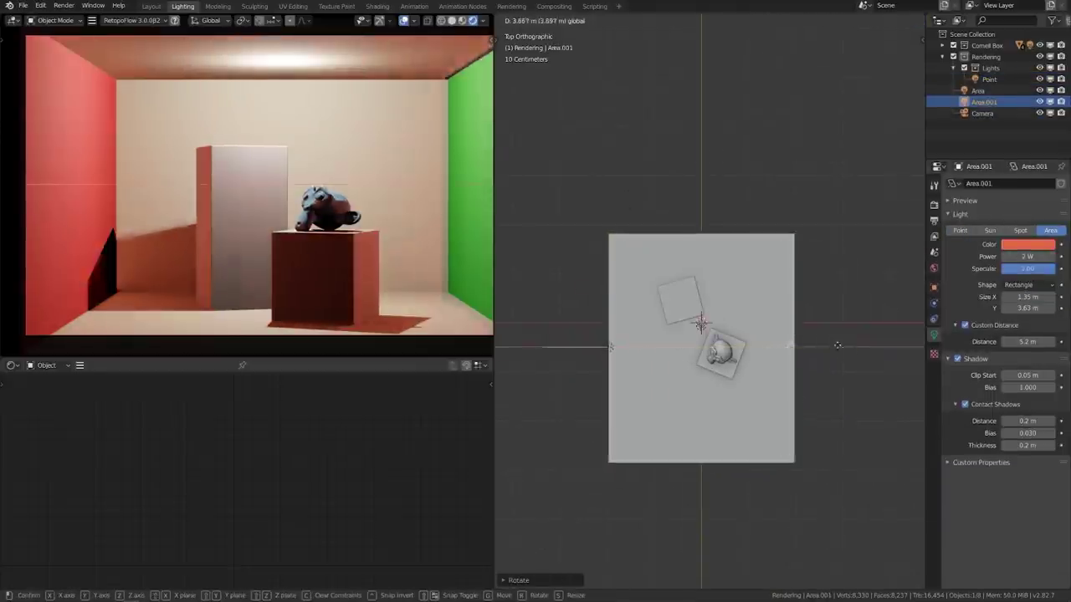
{"action": "left_click", "coordinate": [909, 325]}
{"action": "middle_click_drag", "start_coordinate": [909, 325], "coordinate": [870, 325]}
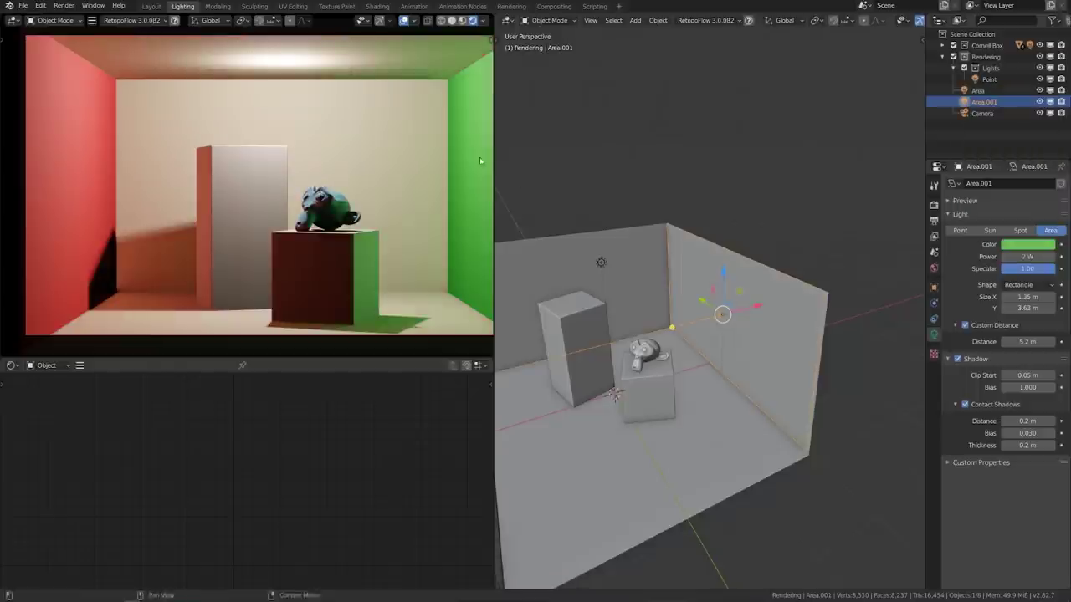
Duplicate the green area light in top view and place the copy at the back wall, facing the front of the box
{"action": "key", "text": "KP_7"}
{"action": "key", "text": "shift+d"}
{"action": "key", "text": "y"}
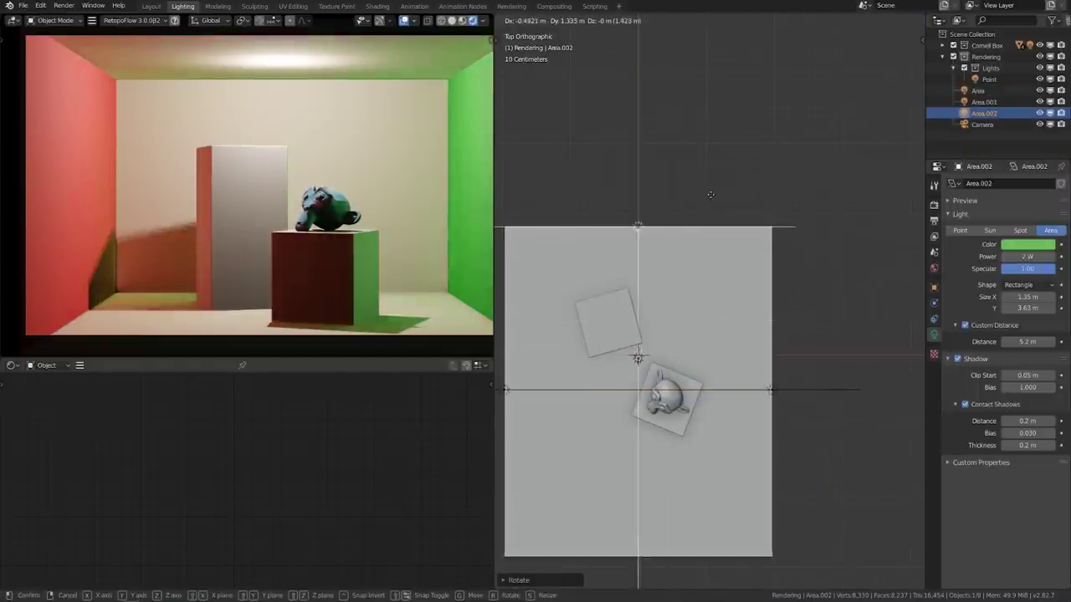
{"action": "left_click", "coordinate": [837, 335]}
{"action": "middle_click_drag", "start_coordinate": [837, 335], "coordinate": [843, 368]}
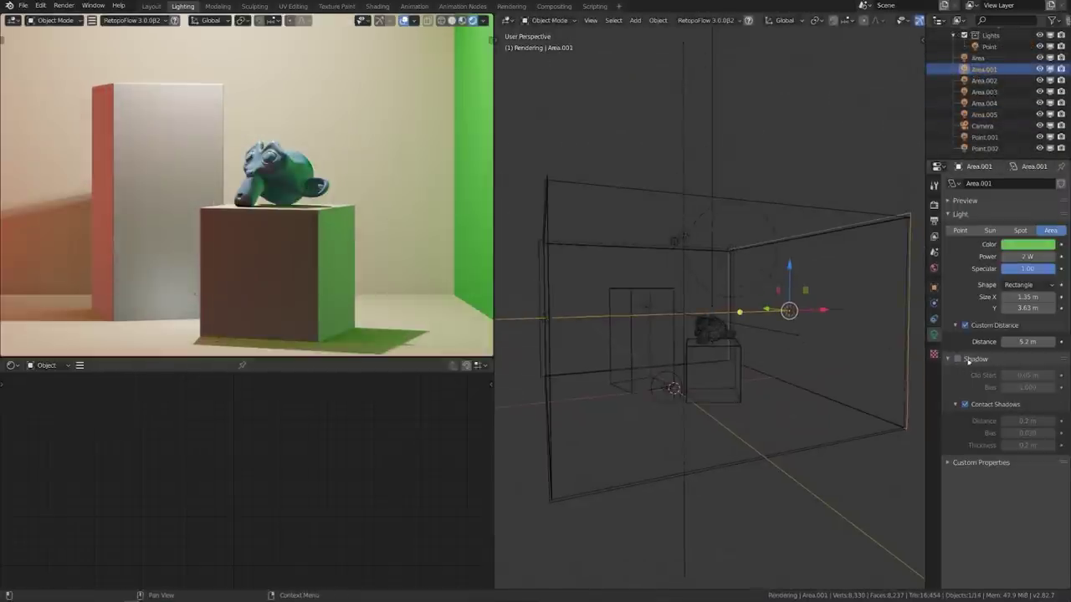